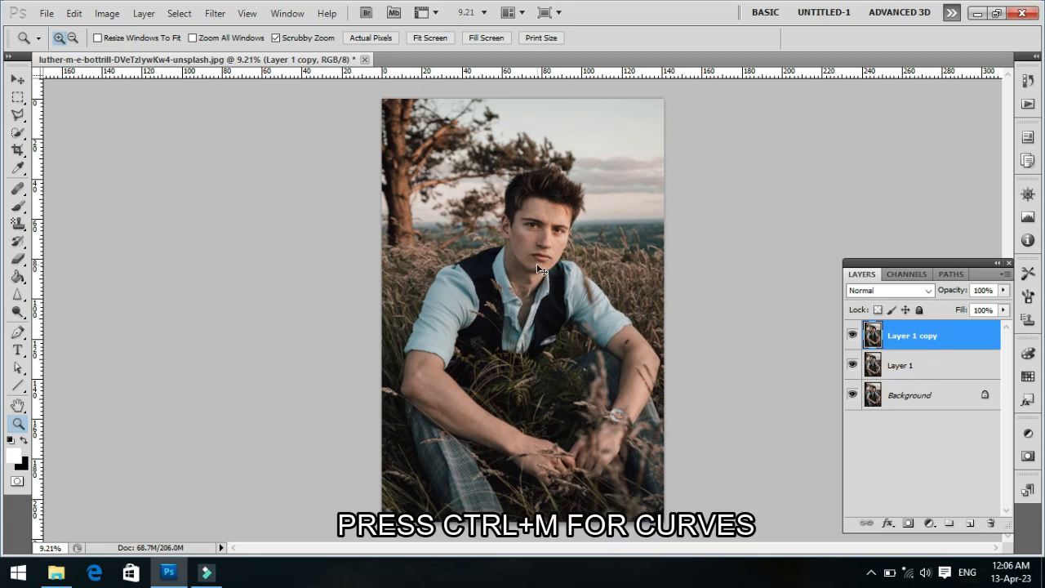
# - Brighten Layer 1 copy with a Curves adjustment, raising a midtone point to input 115 and output 136
pyautogui.hotkey('ctrl', 'm')
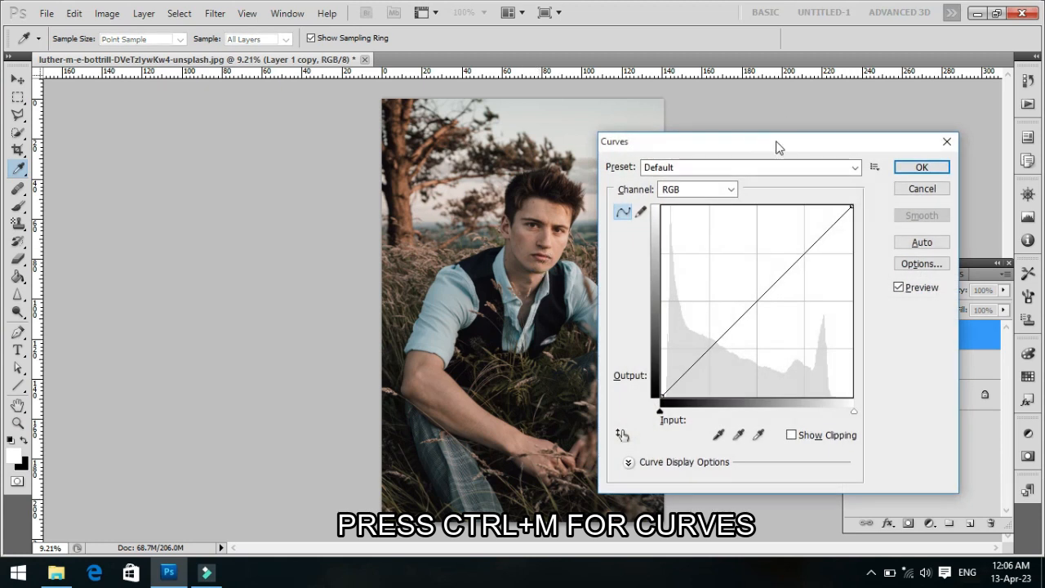
pyautogui.moveTo(777, 147); pyautogui.dragTo(851, 138)
pyautogui.moveTo(829, 290); pyautogui.dragTo(822, 289)
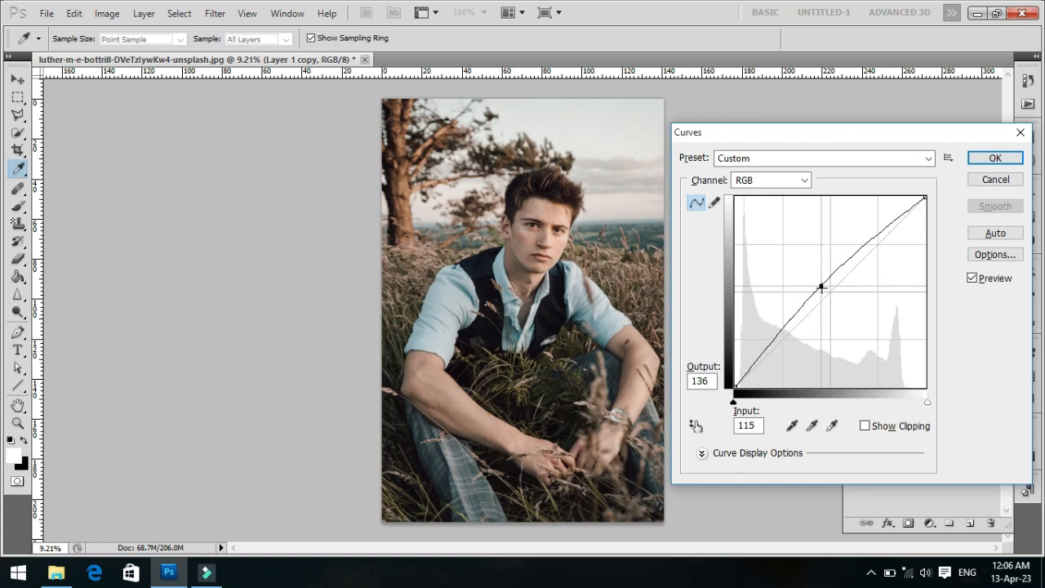
pyautogui.click(996, 158)
# - Smooth the man's forehead skin with the Mixer Brush, using a soft 178 px tip at 0% hardness
pyautogui.press('z')
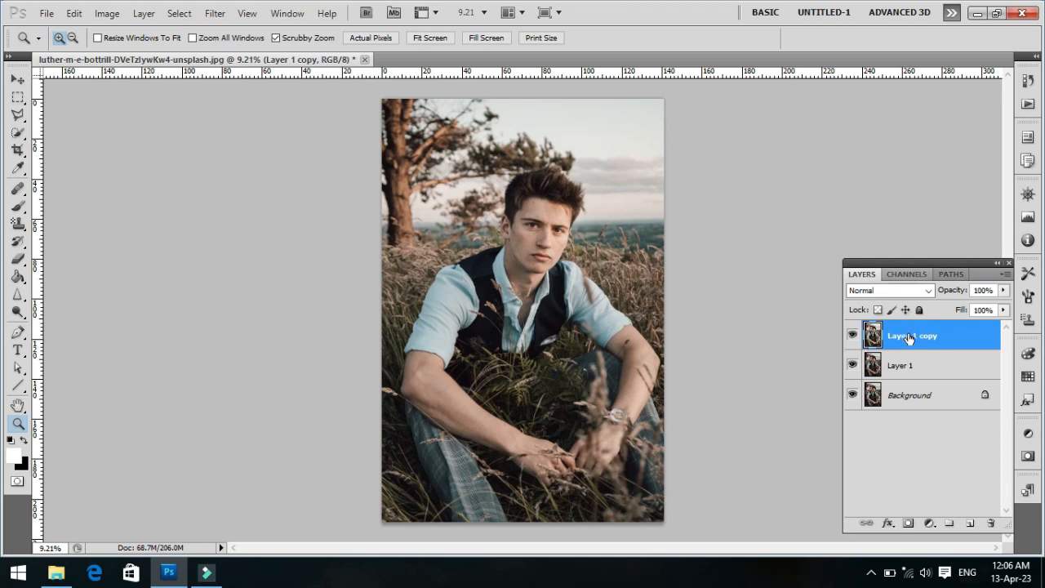
pyautogui.moveTo(567, 222); pyautogui.dragTo(625, 354)
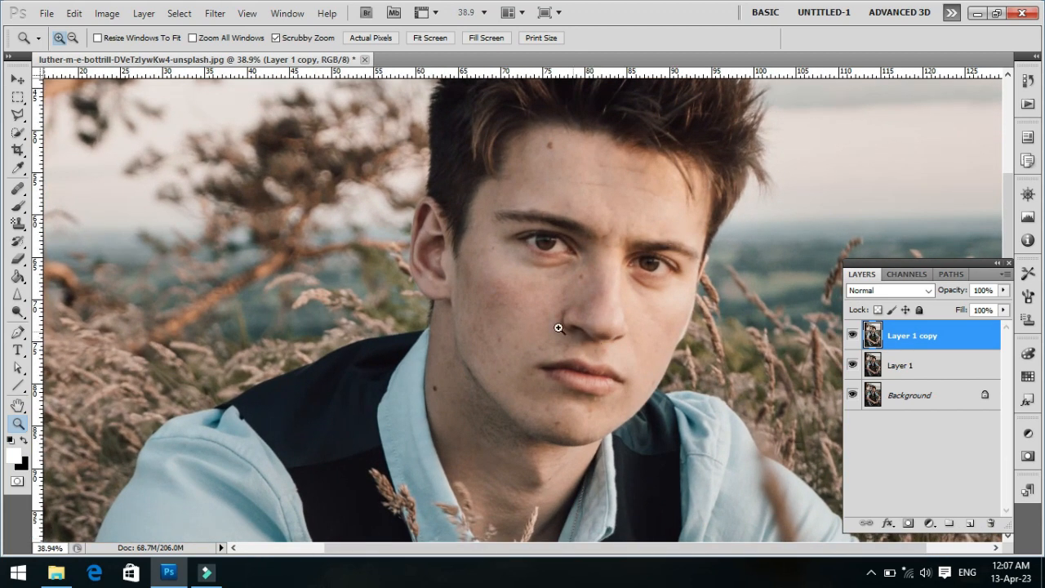
pyautogui.rightClick(21, 211)
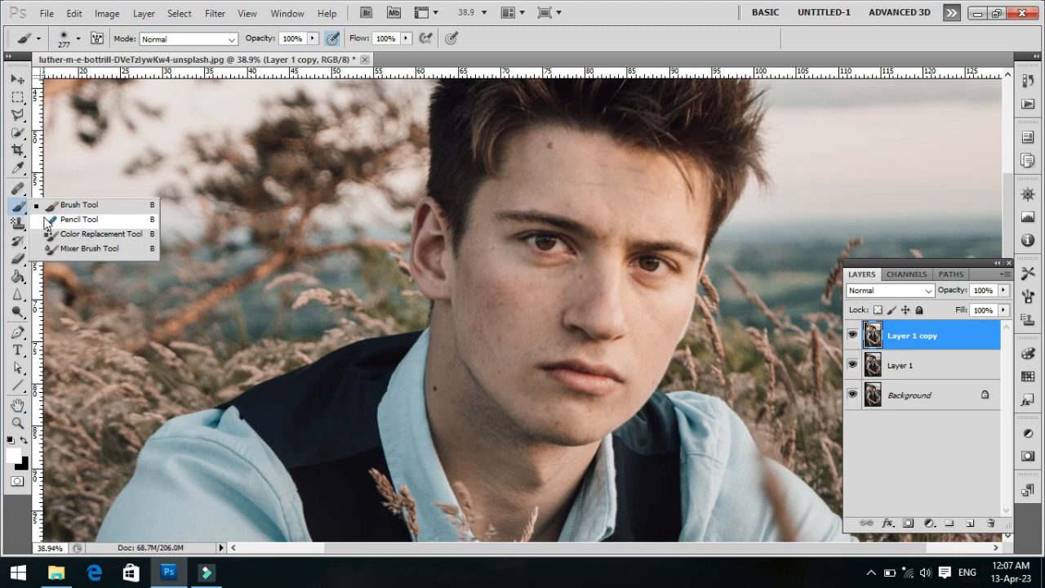
pyautogui.click(78, 248)
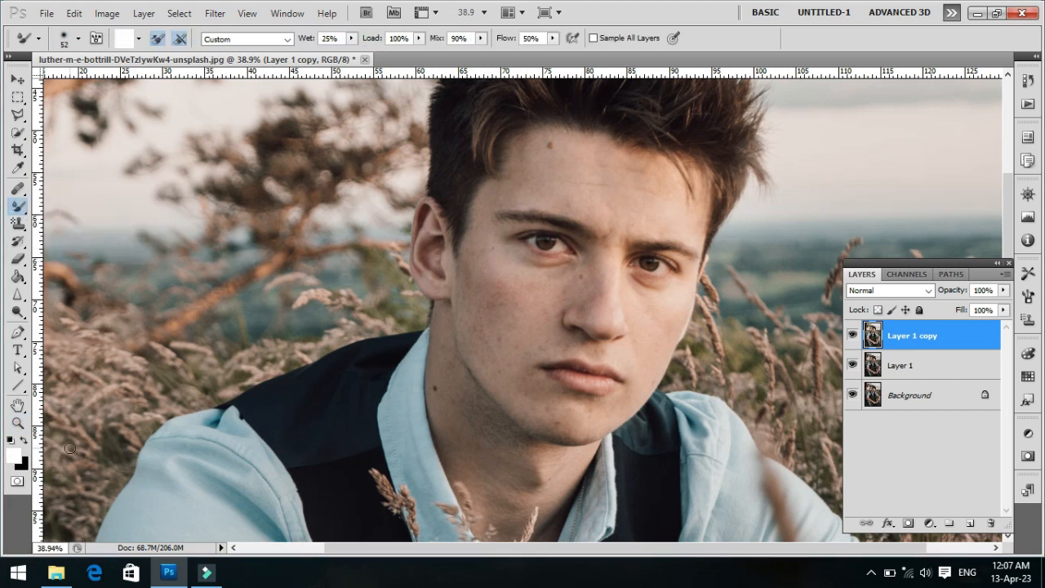
pyautogui.rightClick(587, 190)
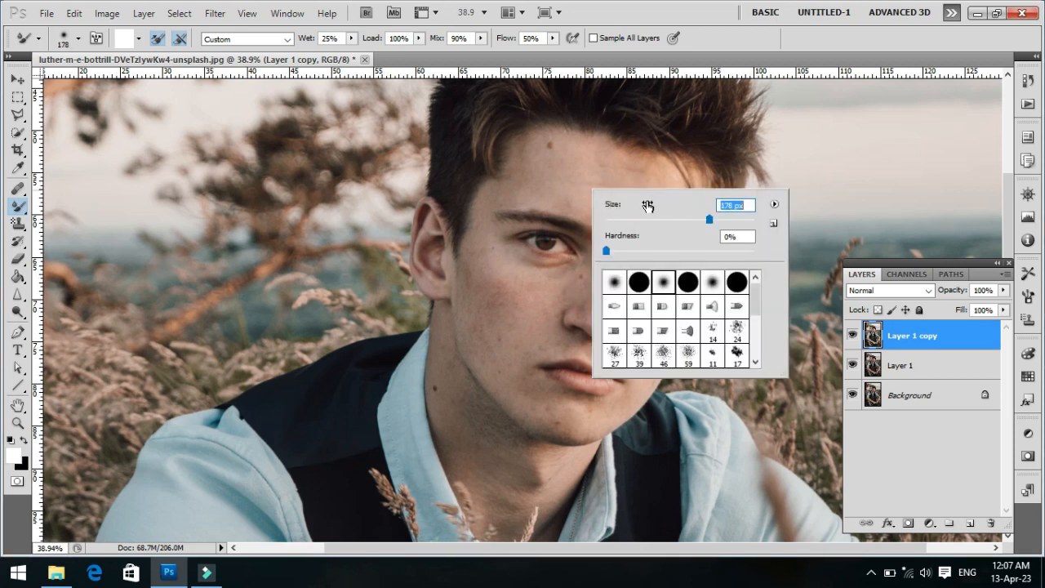
pyautogui.click(583, 171)
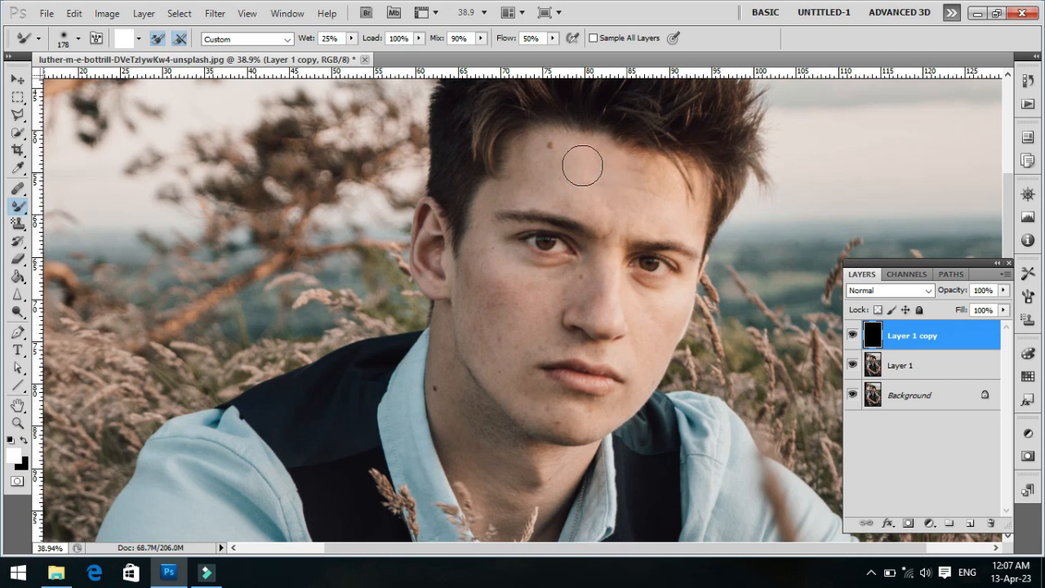
pyautogui.moveTo(602, 167)
pyautogui.mouseDown()
pyautogui.moveTo(546, 153)
pyautogui.moveTo(512, 187)
pyautogui.moveTo(598, 203)
pyautogui.mouseUp()
pyautogui.click(538, 156)
pyautogui.click(629, 213)
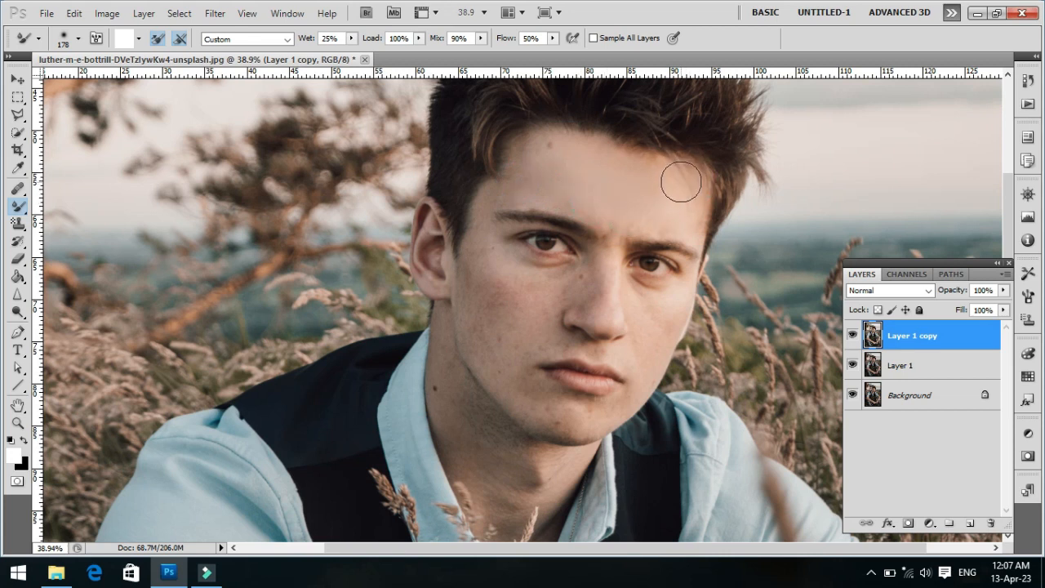
pyautogui.moveTo(691, 196)
pyautogui.mouseDown()
pyautogui.moveTo(693, 217)
pyautogui.moveTo(685, 175)
pyautogui.moveTo(594, 155)
pyautogui.moveTo(567, 154)
pyautogui.moveTo(569, 166)
pyautogui.moveTo(534, 148)
pyautogui.mouseUp()
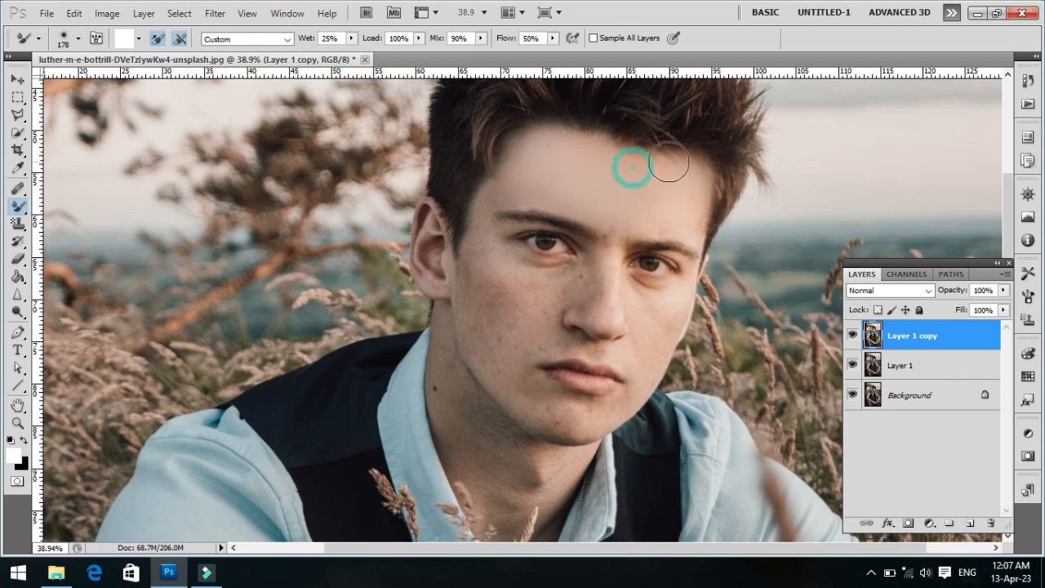
# - Blend the cheek and jaw skin, and reduce the Mixer Brush to 108 px for the area between nose and upper lip
pyautogui.moveTo(483, 250)
pyautogui.mouseDown()
pyautogui.moveTo(479, 319)
pyautogui.moveTo(539, 419)
pyautogui.mouseUp()
pyautogui.press('[')
pyautogui.press('[')
pyautogui.press('[')
pyautogui.press('[')
pyautogui.press('[')
pyautogui.press('[')
pyautogui.press('[')
pyautogui.moveTo(570, 333); pyautogui.dragTo(559, 344)
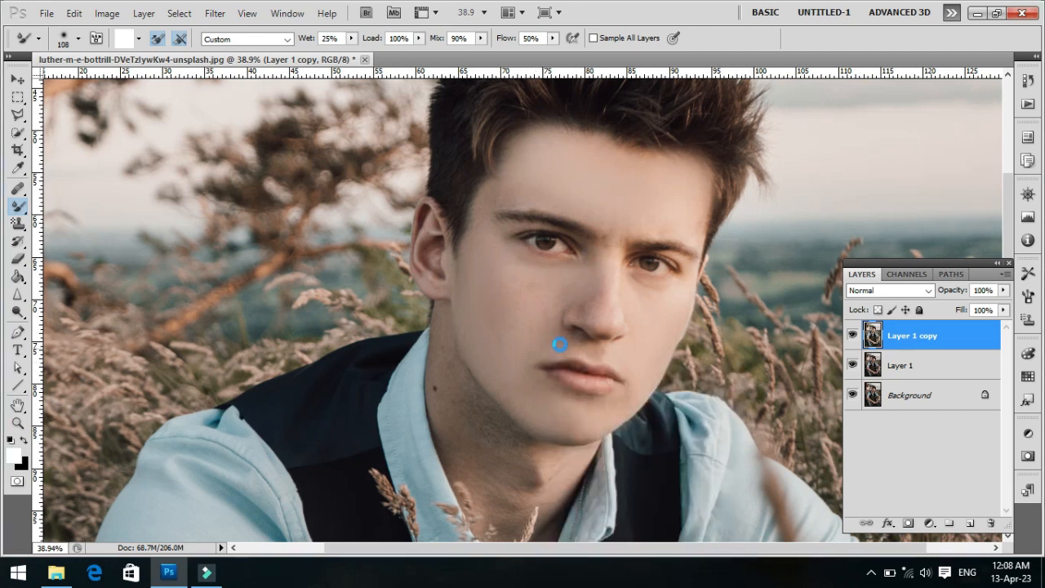
# - Smooth the skin along the nose bridge, between the eyebrows and on the temple with the Mixer Brush
pyautogui.moveTo(606, 296); pyautogui.dragTo(614, 245)
pyautogui.moveTo(625, 231); pyautogui.dragTo(649, 223)
pyautogui.moveTo(506, 179); pyautogui.dragTo(477, 218)
pyautogui.moveTo(532, 196); pyautogui.dragTo(516, 198)
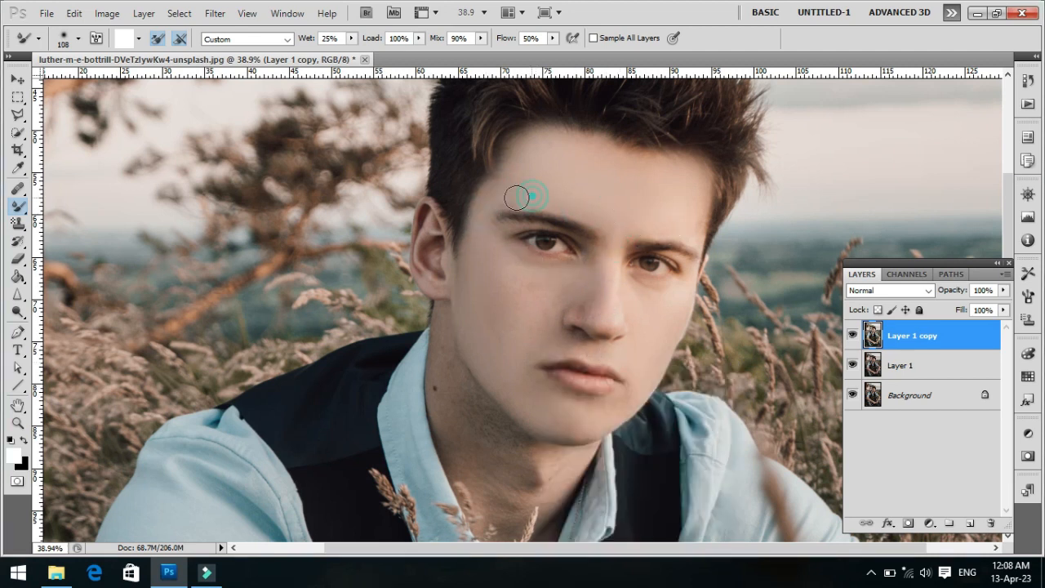
pyautogui.moveTo(601, 228); pyautogui.dragTo(618, 261)
# - Lower the Mixer Brush to 17% Wet and 30% Flow, and smooth the neck and open-collar chest skin
pyautogui.scroll(-1, 503, 367)
pyautogui.moveTo(351, 38); pyautogui.dragTo(345, 52)
pyautogui.moveTo(552, 39); pyautogui.dragTo(538, 53)
pyautogui.moveTo(468, 382)
pyautogui.mouseDown()
pyautogui.moveTo(500, 392)
pyautogui.moveTo(449, 408)
pyautogui.moveTo(539, 425)
pyautogui.mouseUp()
pyautogui.scroll(-2, 502, 432)
pyautogui.scroll(-1, 502, 431)
pyautogui.click(502, 338)
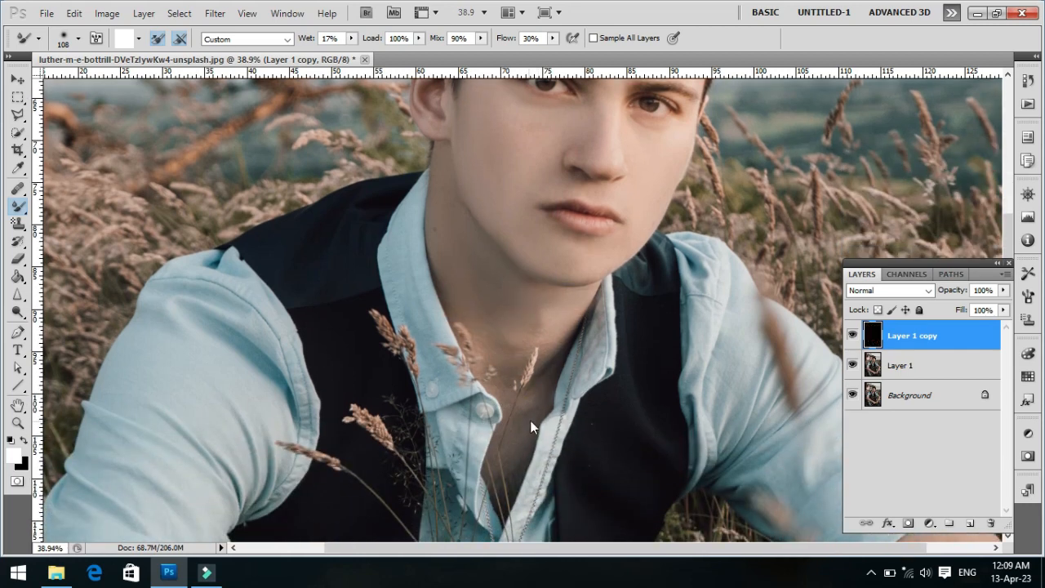
# - Enlarge the Mixer Brush to 185 px and smooth the skin of the arm on the image's left side, from elbow to wrist
pyautogui.scroll(-3, 516, 408)
pyautogui.scroll(-6, 523, 363)
pyautogui.hscroll(-3, 523, 363)
pyautogui.rightClick(238, 245)
pyautogui.moveTo(342, 292); pyautogui.dragTo(357, 292)
pyautogui.moveTo(220, 253)
pyautogui.mouseDown()
pyautogui.moveTo(189, 227)
pyautogui.moveTo(218, 274)
pyautogui.mouseUp()
pyautogui.moveTo(313, 299)
pyautogui.mouseDown()
pyautogui.moveTo(338, 378)
pyautogui.moveTo(278, 466)
pyautogui.moveTo(336, 445)
pyautogui.mouseUp()
pyautogui.scroll(-2, 400, 310)
pyautogui.scroll(-3, 506, 450)
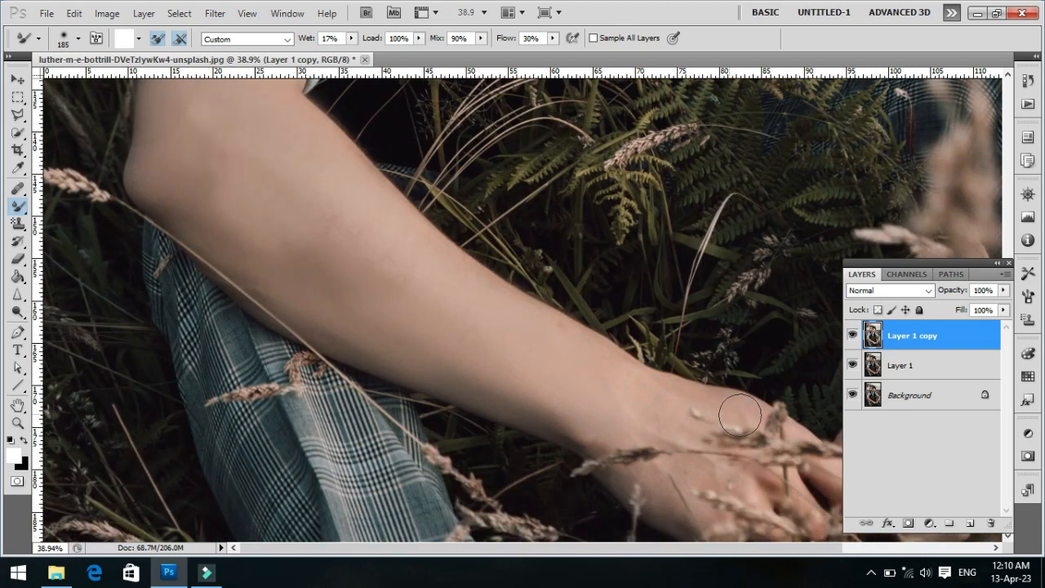
# - Smooth the skin of the other forearm above the wristwatch with the Mixer Brush
pyautogui.hscroll(5, 674, 392)
pyautogui.scroll(1, 900, 154)
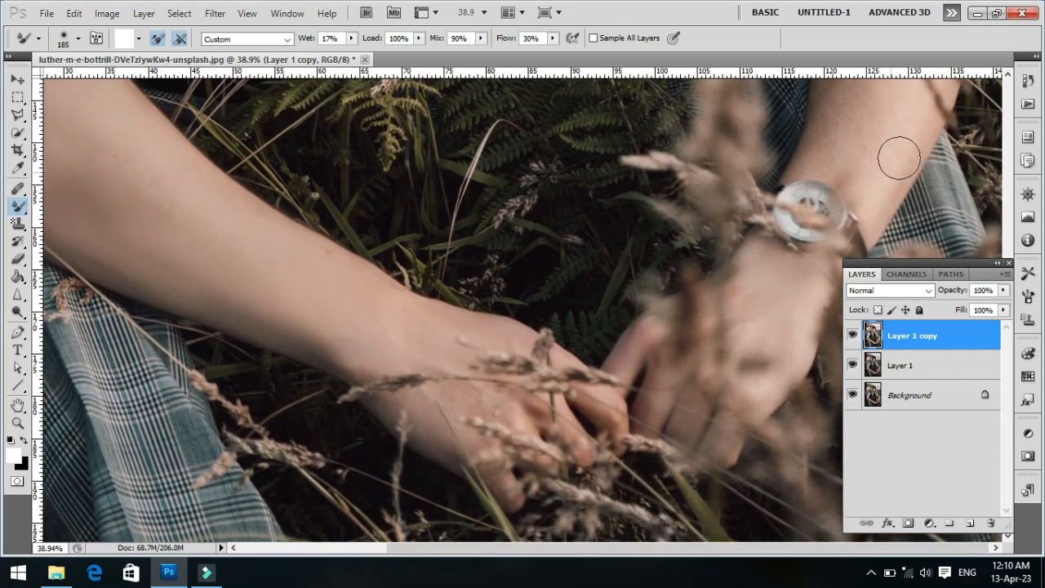
pyautogui.scroll(1, 861, 169)
pyautogui.scroll(2, 874, 167)
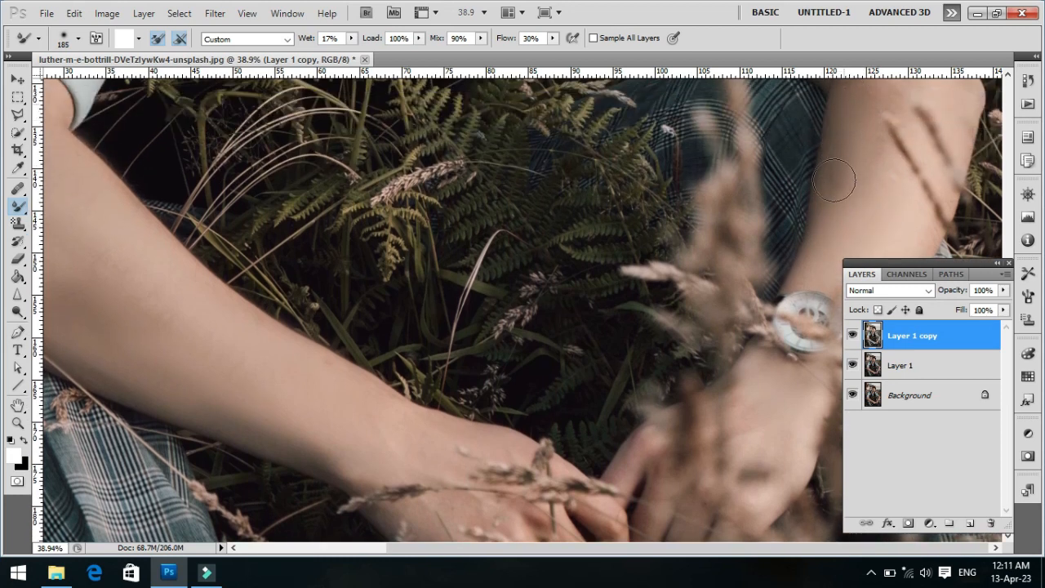
pyautogui.moveTo(816, 206); pyautogui.dragTo(852, 210)
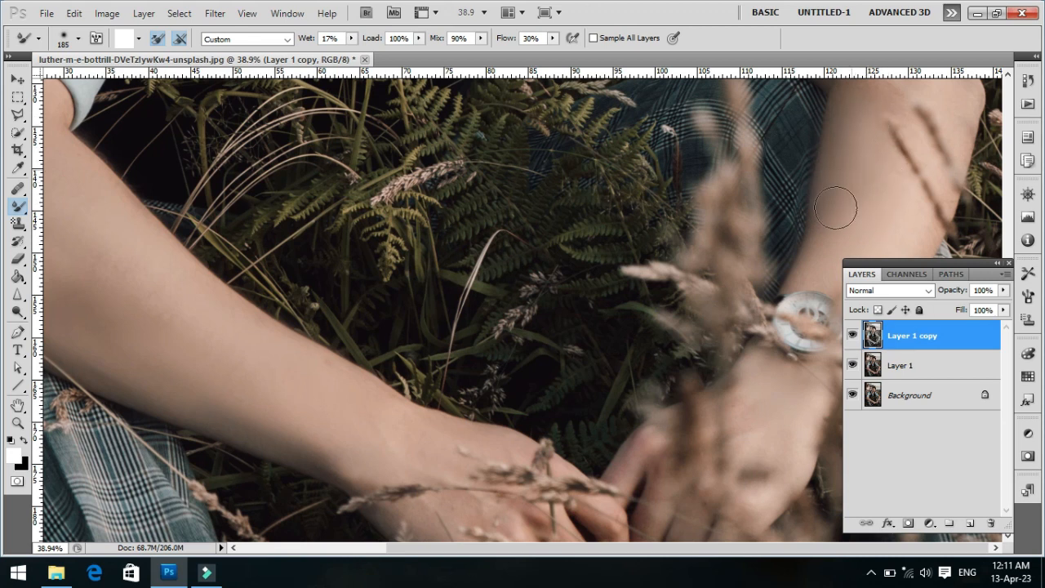
# - Smooth the elbow and upper arm of the watch-wearing arm up to the rolled sleeve
pyautogui.scroll(3, 862, 180)
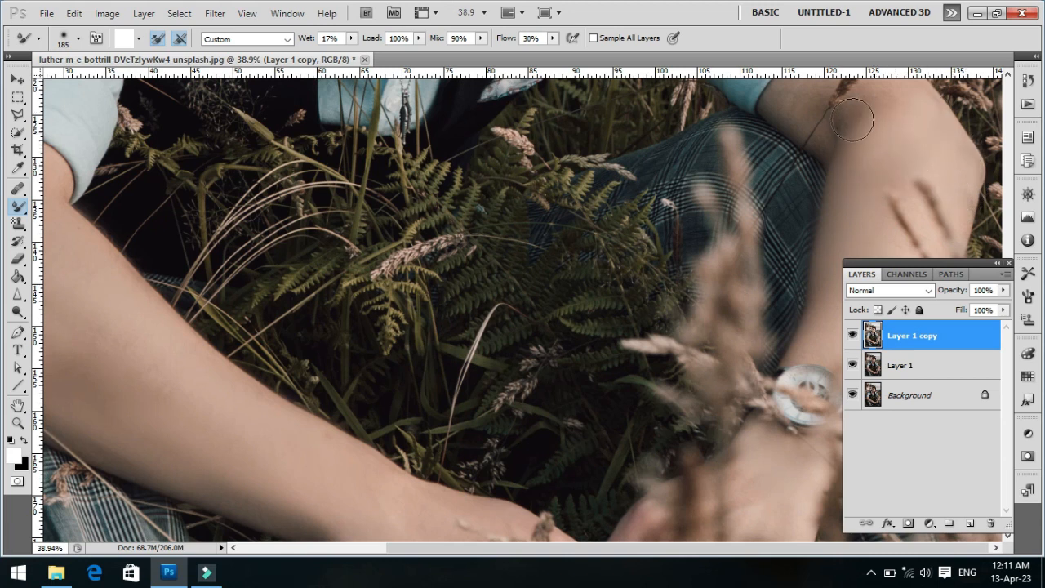
pyautogui.scroll(3, 868, 126)
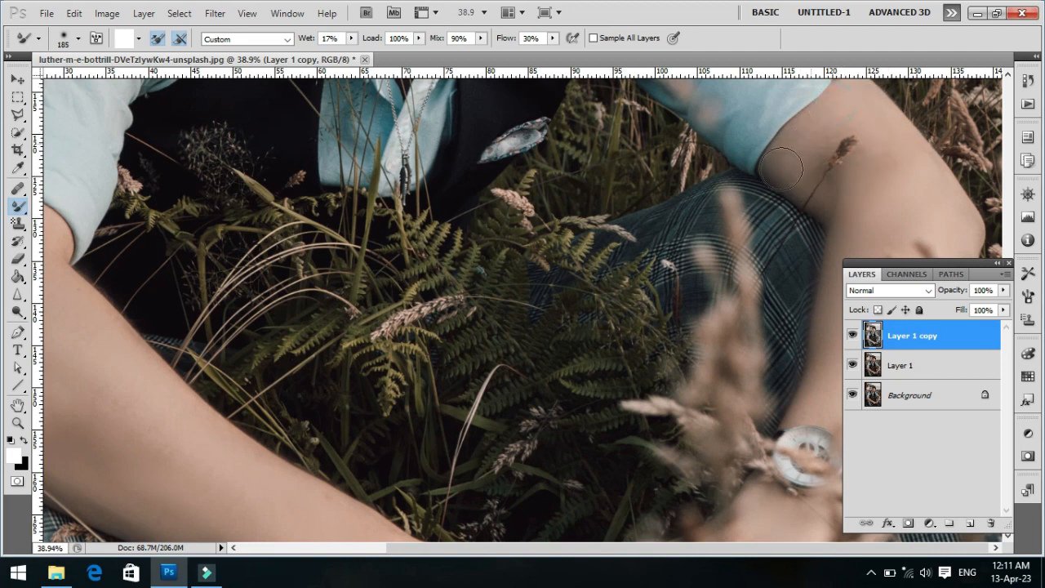
pyautogui.moveTo(873, 121)
pyautogui.mouseDown()
pyautogui.moveTo(821, 152)
pyautogui.moveTo(846, 133)
pyautogui.moveTo(830, 159)
pyautogui.mouseUp()
pyautogui.moveTo(848, 97); pyautogui.dragTo(844, 168)
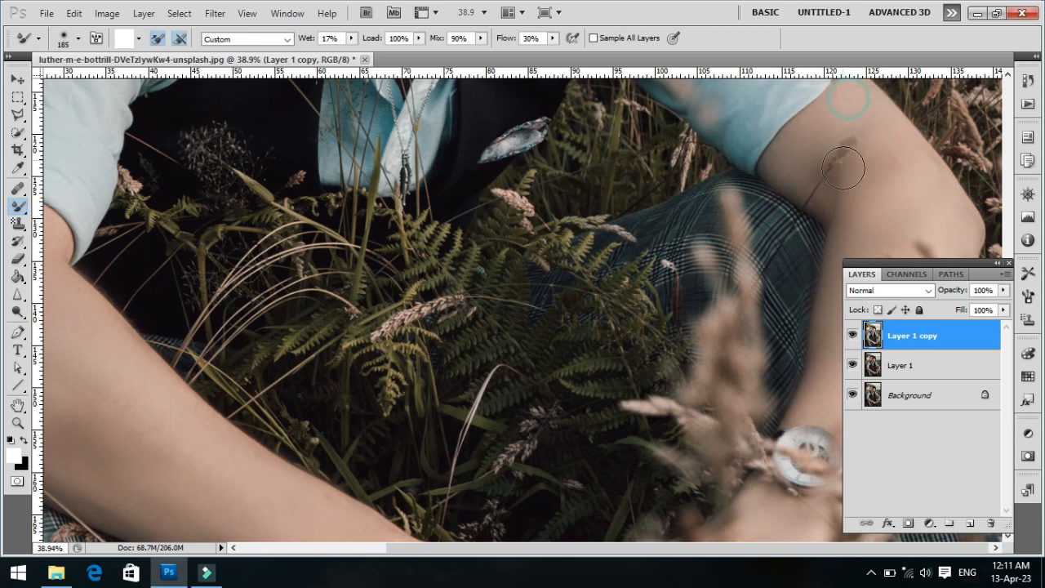
pyautogui.moveTo(866, 107)
pyautogui.mouseDown()
pyautogui.moveTo(796, 174)
pyautogui.moveTo(857, 224)
pyautogui.mouseUp()
pyautogui.scroll(1, 852, 208)
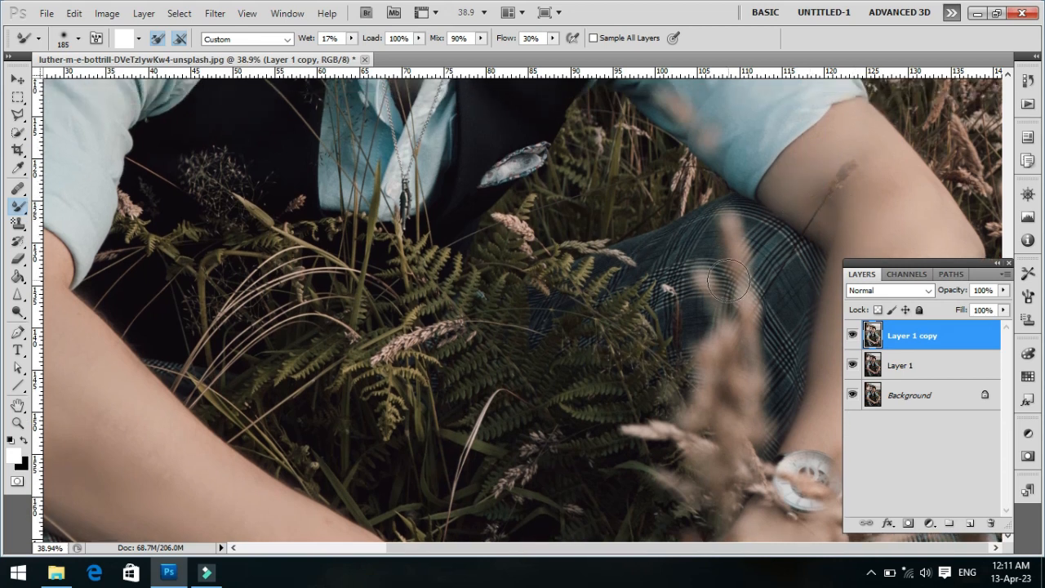
# - Compare the whole photo before and after the skin retouch by hiding and showing Layer 1 copy
pyautogui.press('z')
pyautogui.hotkey('ctrl', '0')
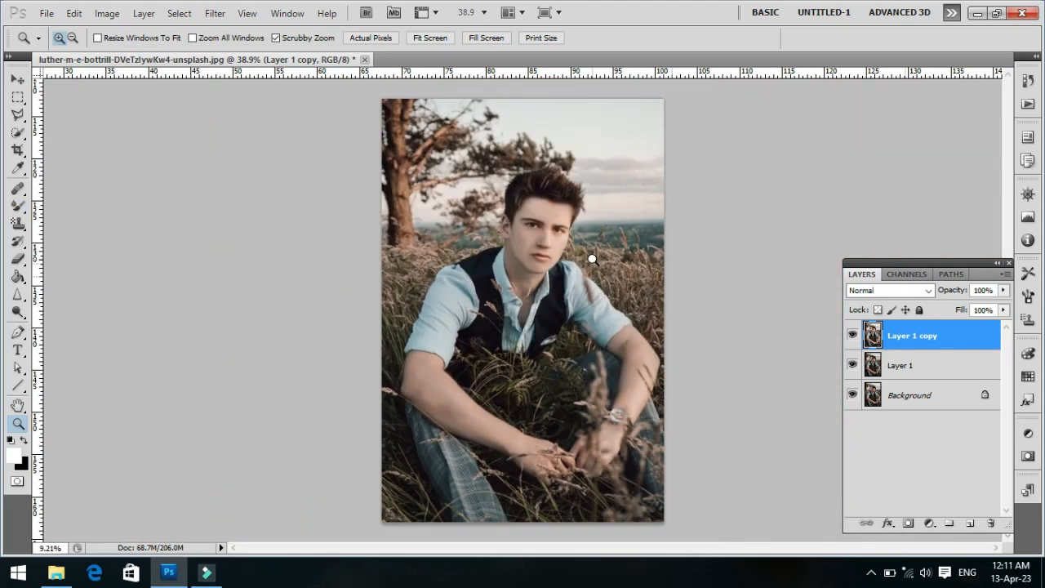
pyautogui.click(851, 336)
pyautogui.click(852, 335)
pyautogui.click(852, 336)
pyautogui.click(851, 336)
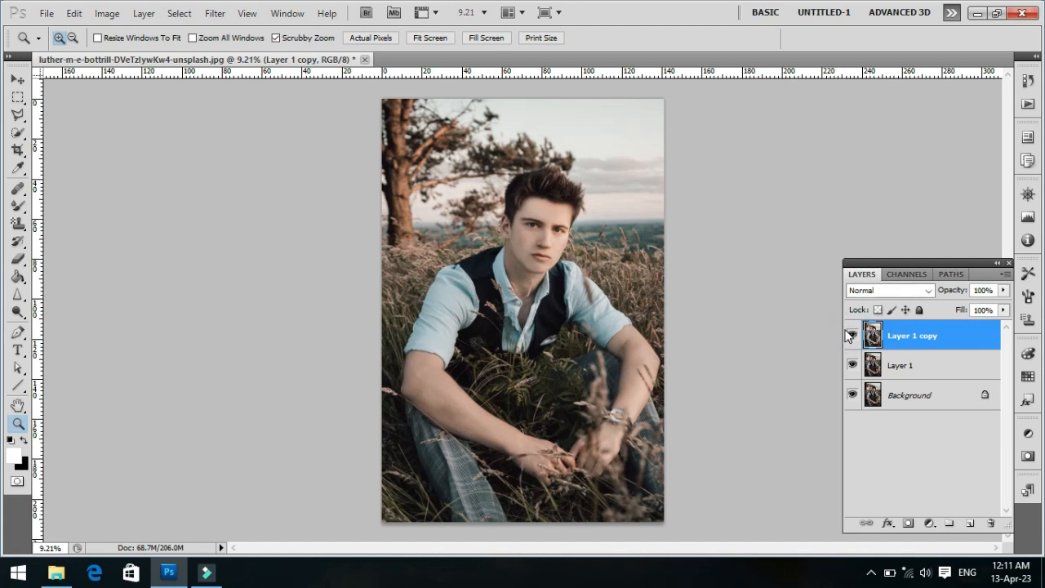
pyautogui.moveTo(639, 276)
pyautogui.mouseDown()
pyautogui.moveTo(662, 292)
pyautogui.moveTo(629, 269)
pyautogui.moveTo(638, 272)
pyautogui.mouseUp()
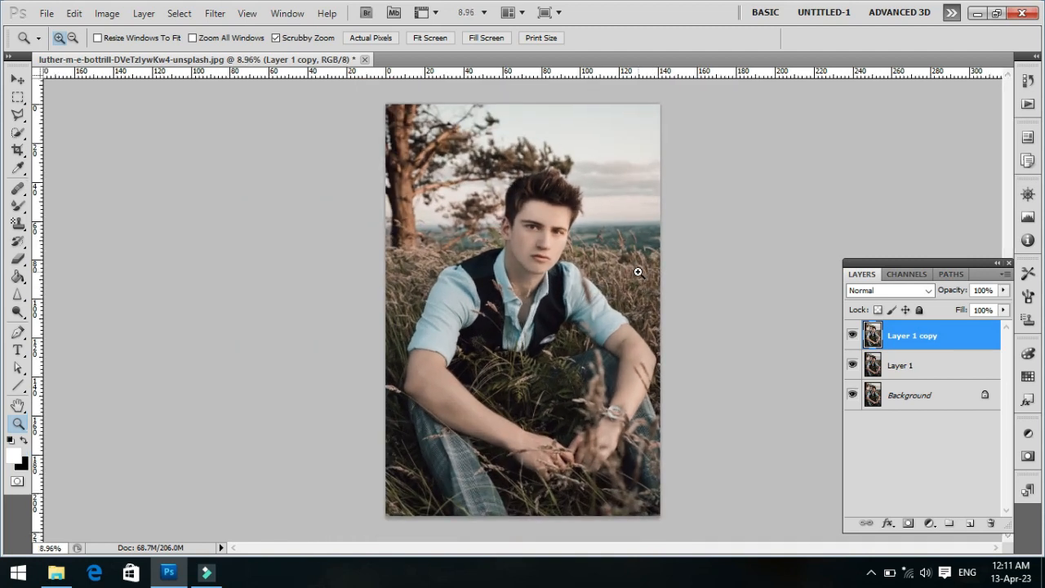
# - Add a Color Balance adjustment layer with Cyan–Red at -100 for midtones, -100 for shadows and -22 for highlights
pyautogui.click(929, 525)
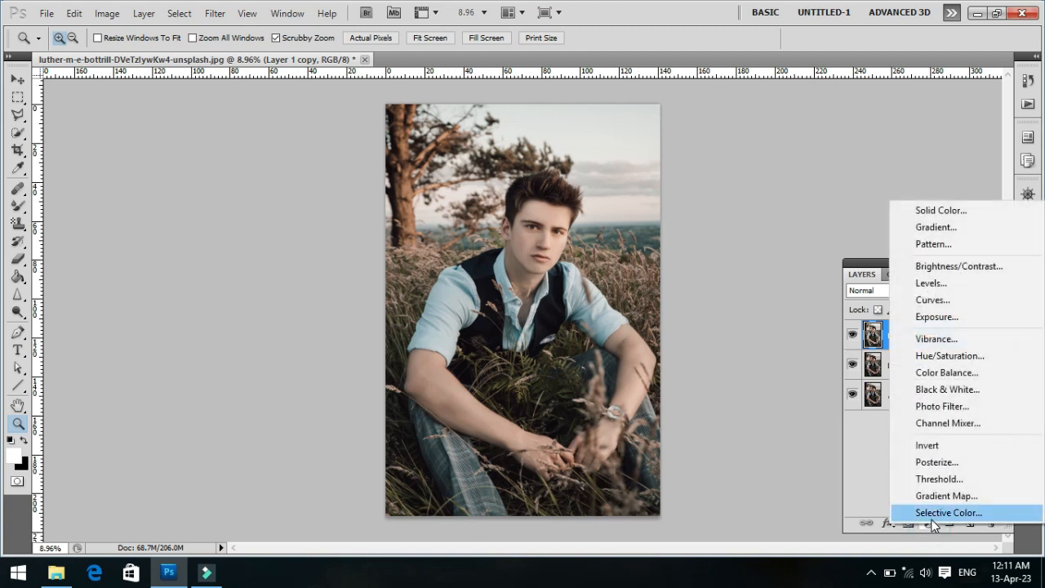
pyautogui.click(937, 375)
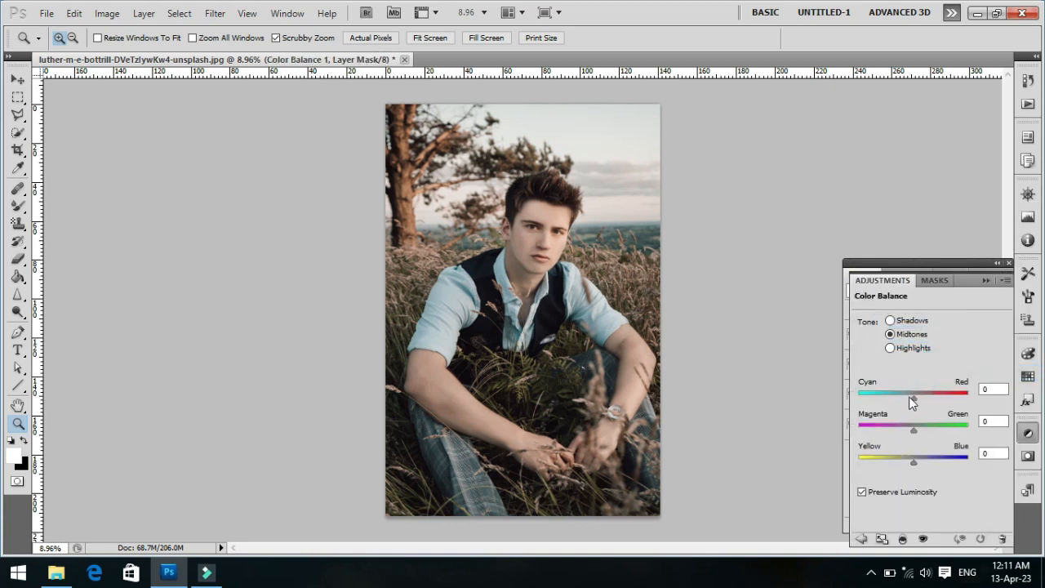
pyautogui.moveTo(913, 397); pyautogui.dragTo(875, 405)
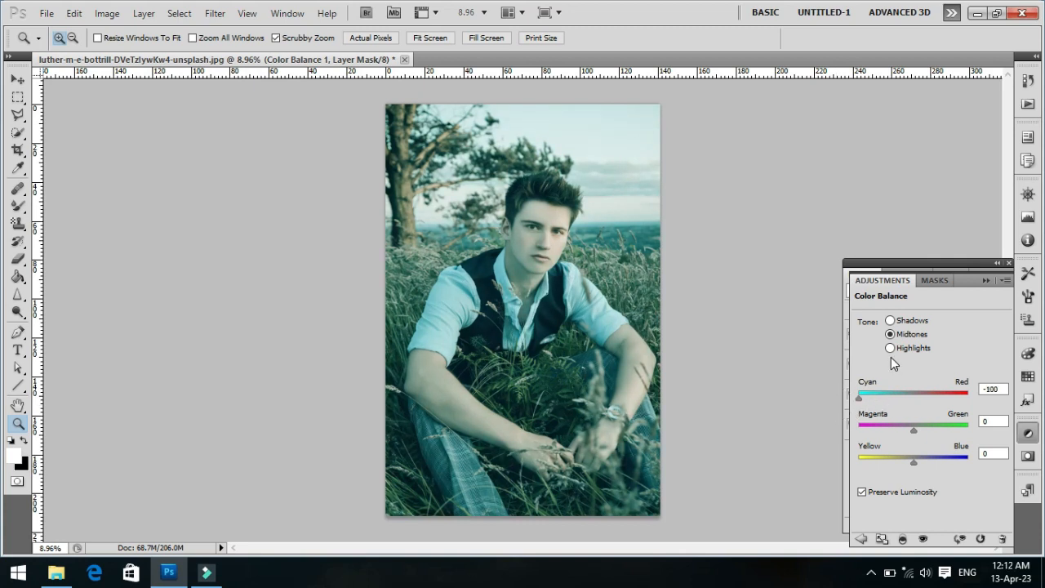
pyautogui.click(891, 322)
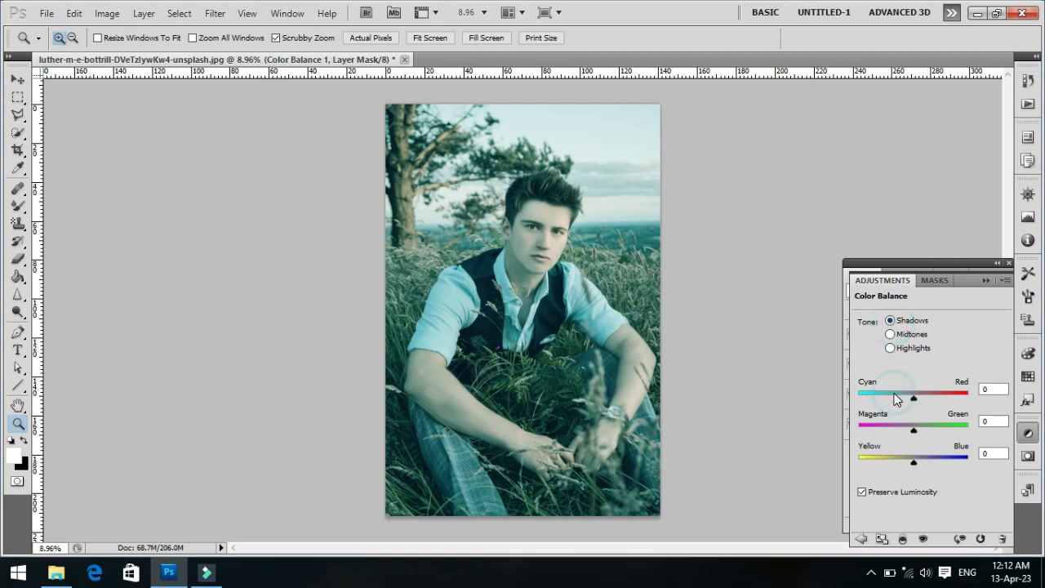
pyautogui.moveTo(890, 392); pyautogui.dragTo(845, 397)
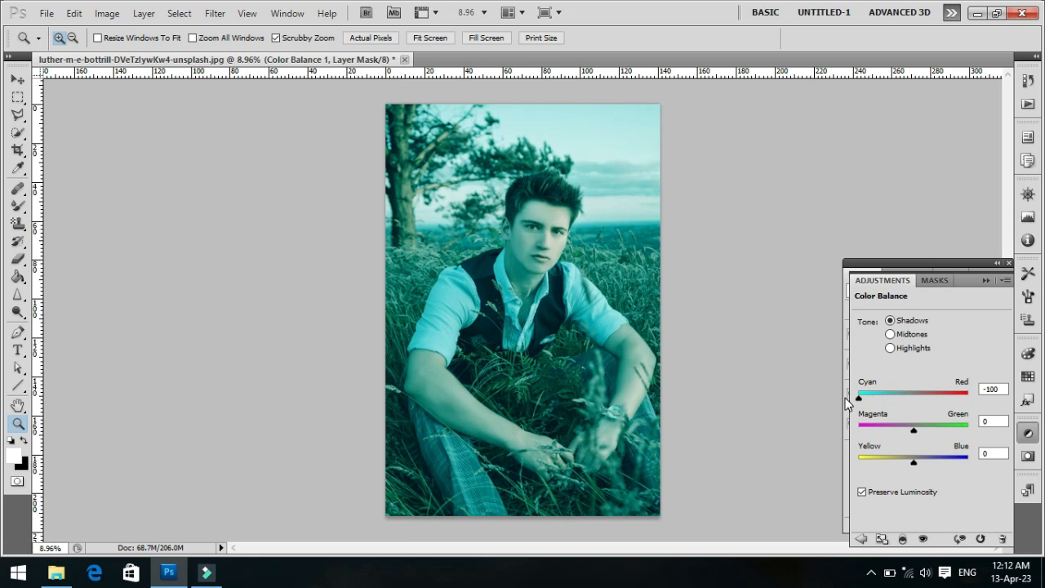
pyautogui.click(891, 348)
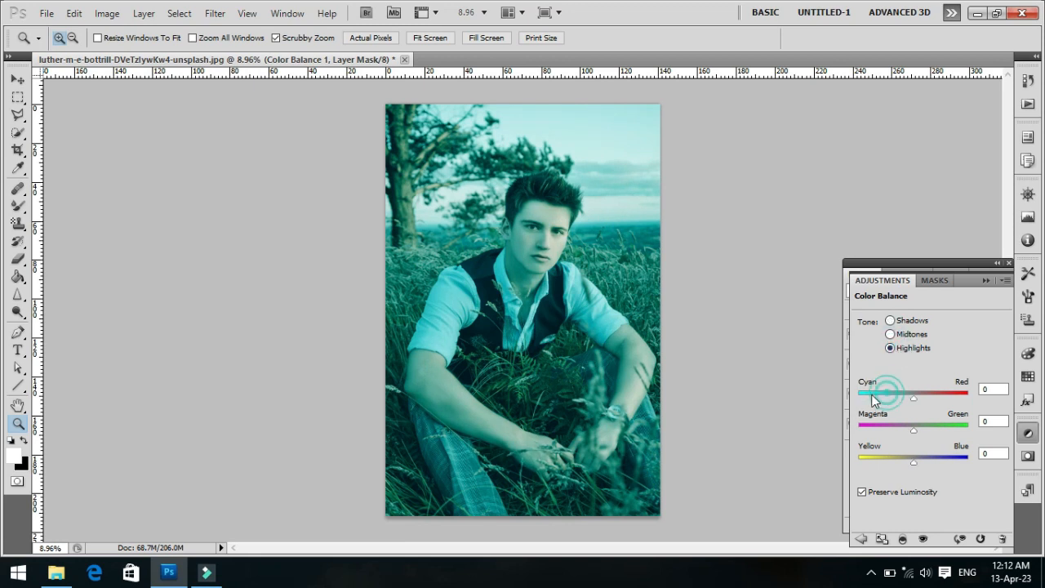
pyautogui.moveTo(912, 396)
pyautogui.mouseDown()
pyautogui.moveTo(826, 396)
pyautogui.moveTo(900, 387)
pyautogui.mouseUp()
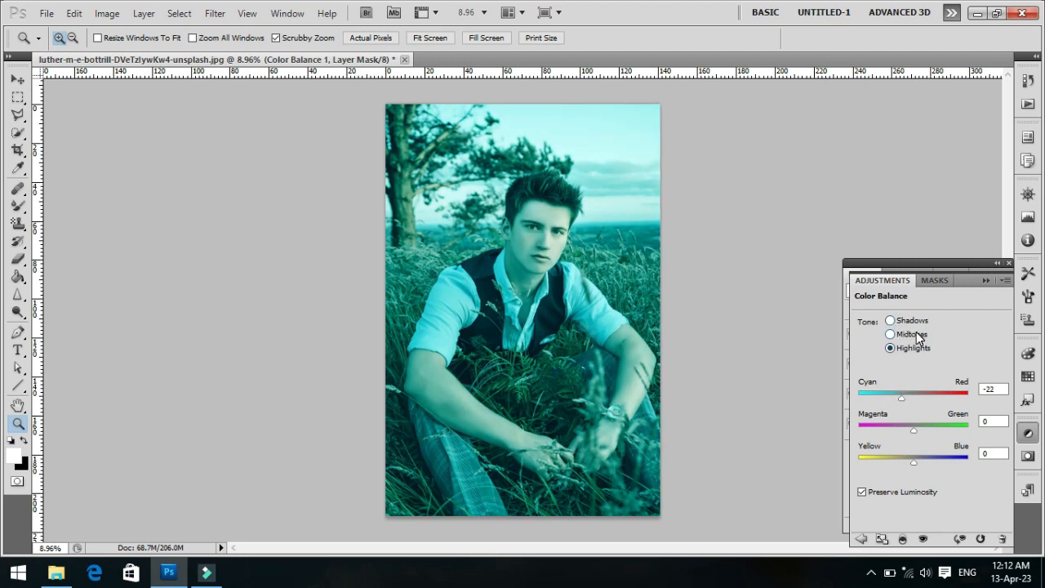
pyautogui.click(985, 282)
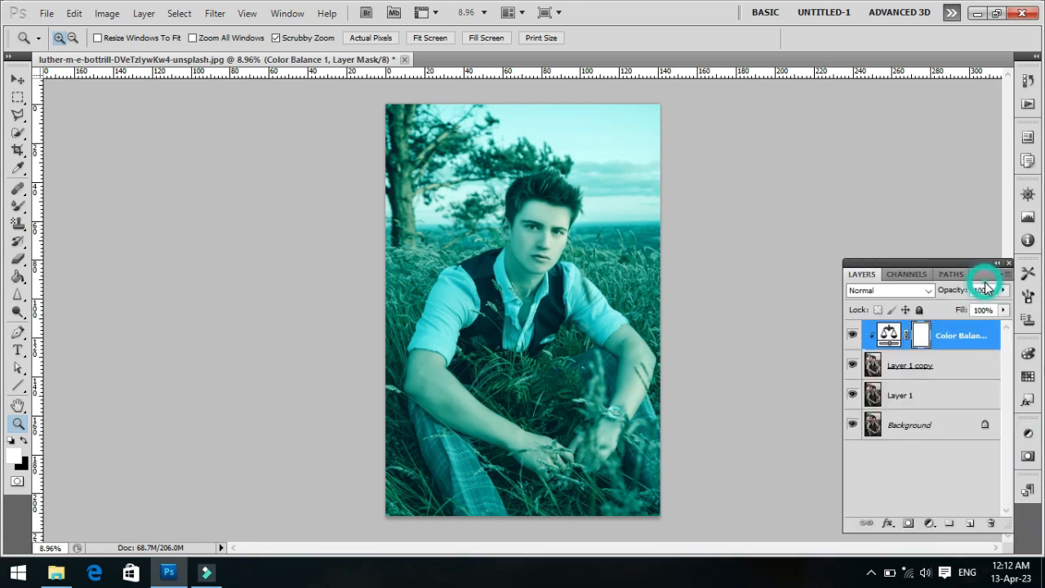
# - Invert the Color Balance layer's mask to hide the teal tint
pyautogui.click(923, 341)
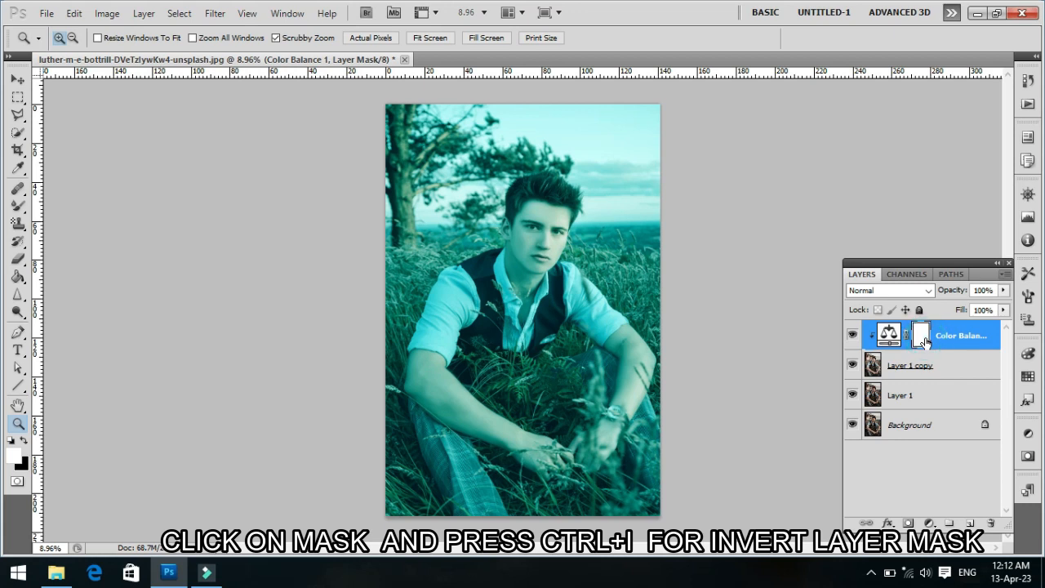
pyautogui.hotkey('ctrl', 'i')
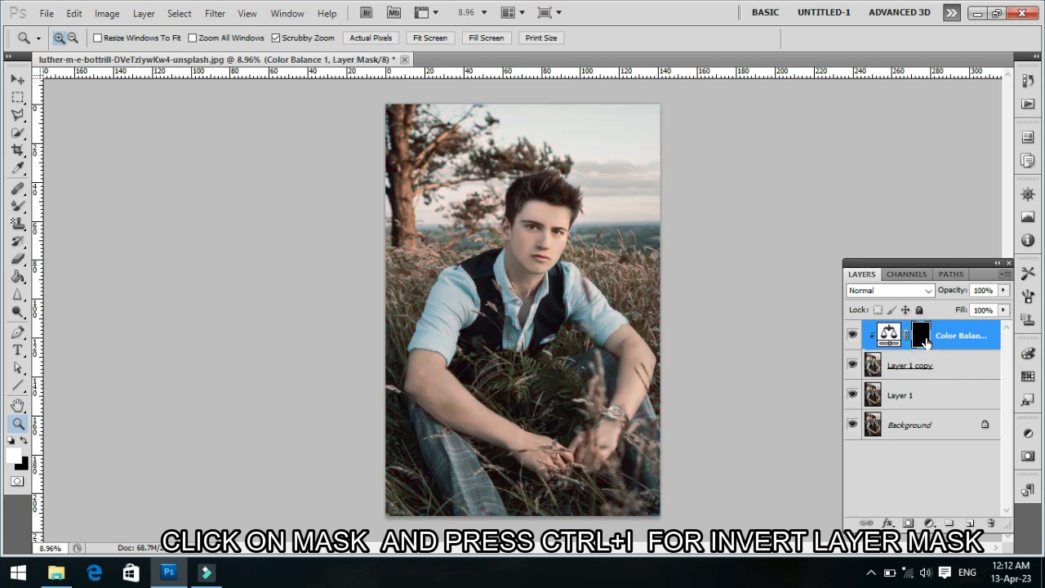
# - Paint white on the Color Balance mask with an 862 px Brush to reveal teal in the sky and horizon right of the man's head
pyautogui.click(20, 207)
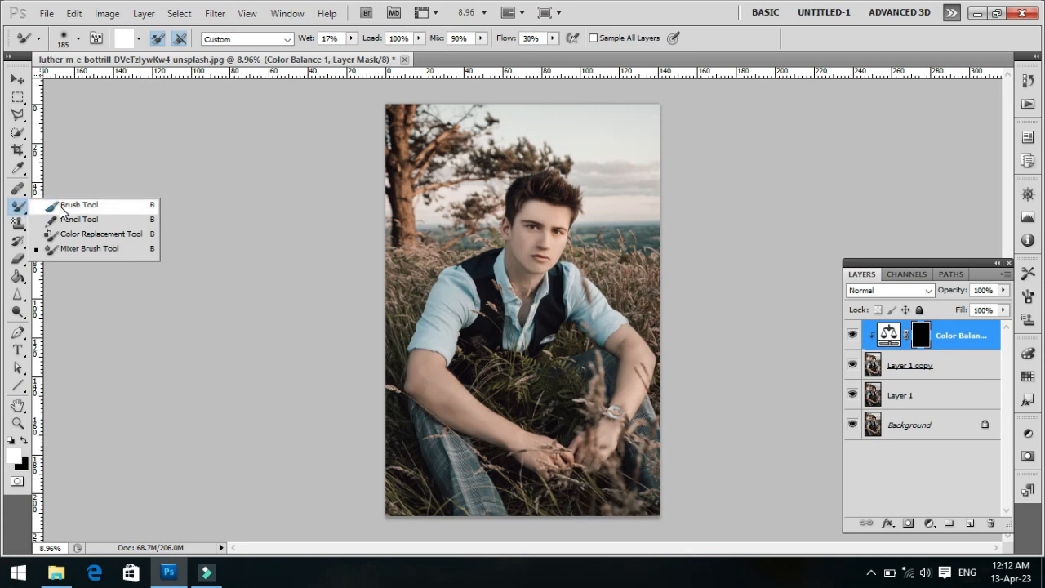
pyautogui.click(62, 206)
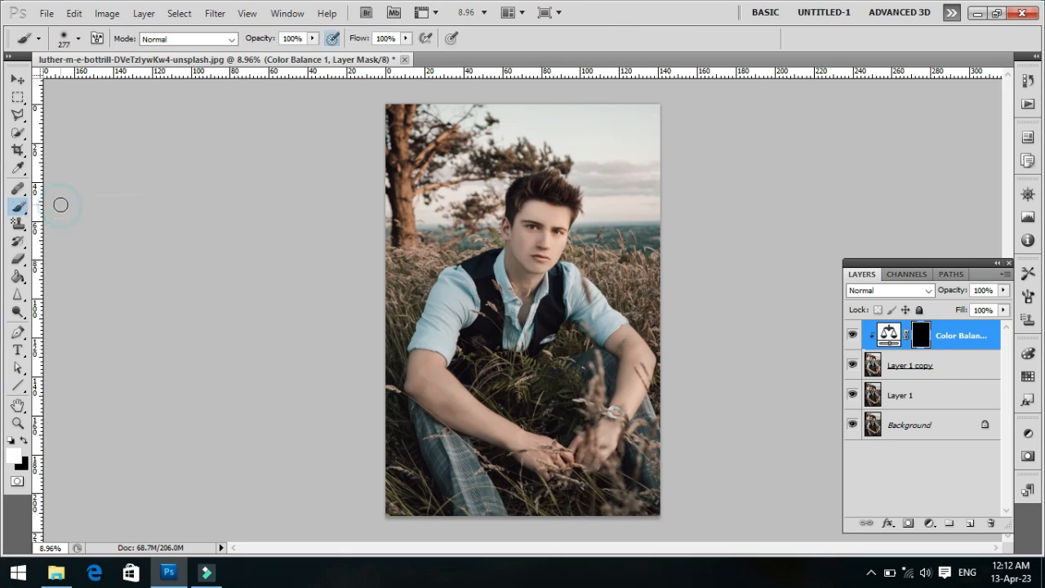
pyautogui.rightClick(599, 146)
pyautogui.moveTo(736, 177); pyautogui.dragTo(758, 174)
pyautogui.moveTo(644, 127)
pyautogui.mouseDown()
pyautogui.moveTo(600, 111)
pyautogui.moveTo(526, 116)
pyautogui.moveTo(651, 122)
pyautogui.moveTo(648, 191)
pyautogui.mouseUp()
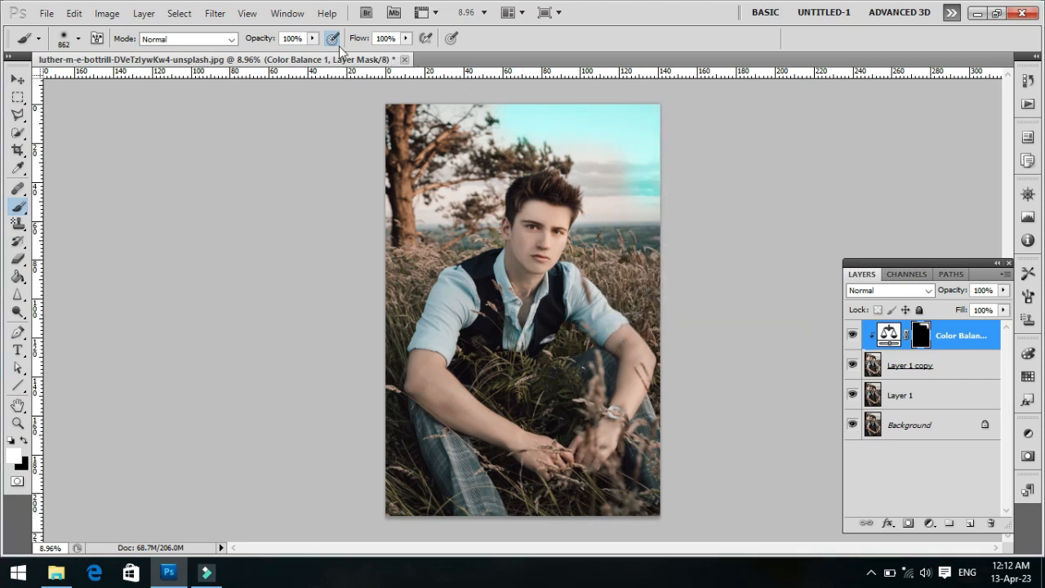
pyautogui.moveTo(648, 152); pyautogui.dragTo(642, 226)
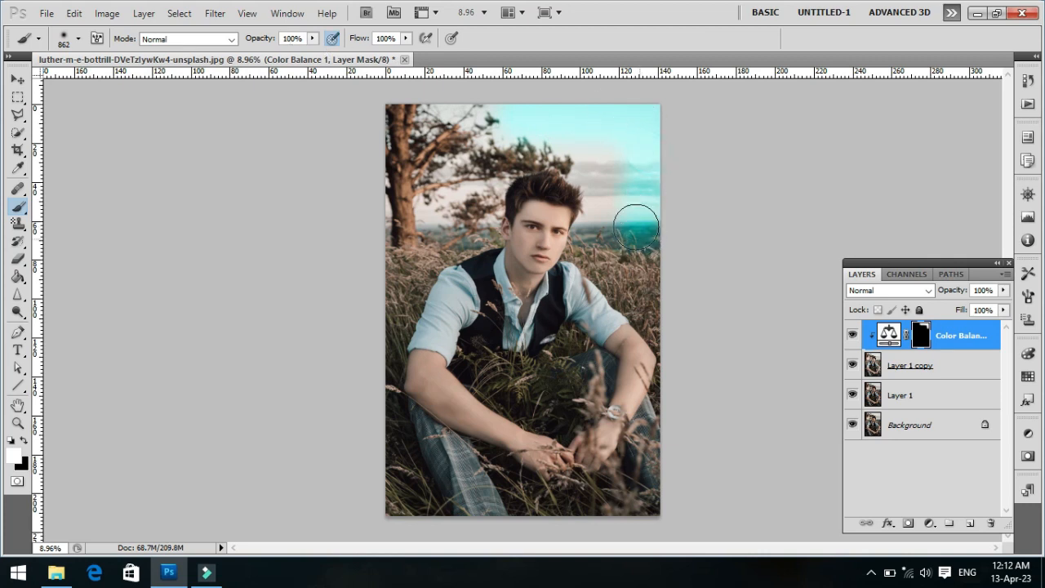
pyautogui.moveTo(612, 173)
pyautogui.mouseDown()
pyautogui.moveTo(604, 147)
pyautogui.moveTo(648, 187)
pyautogui.mouseUp()
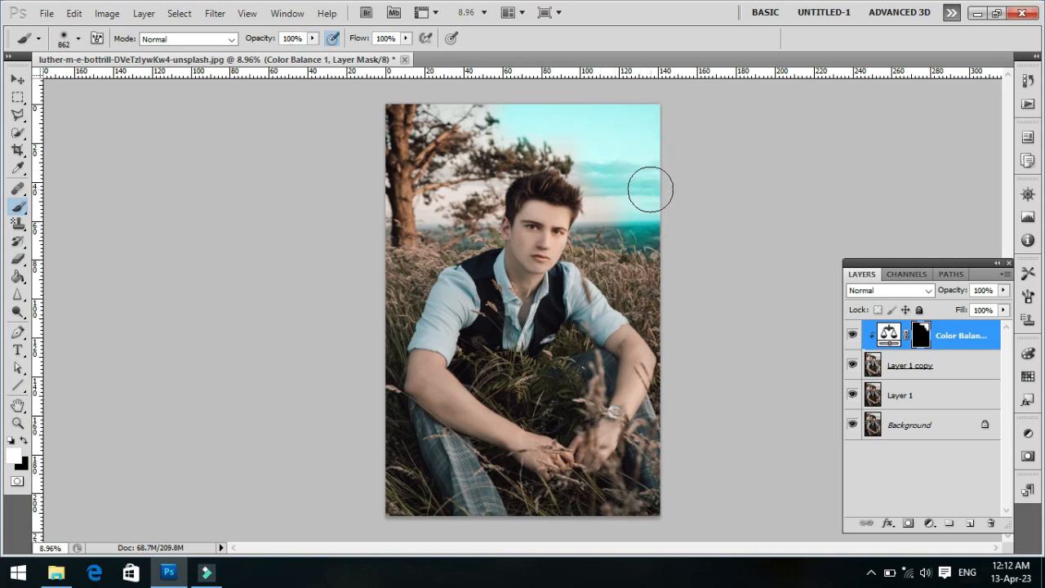
pyautogui.moveTo(577, 114)
pyautogui.mouseDown()
pyautogui.moveTo(460, 103)
pyautogui.moveTo(361, 236)
pyautogui.moveTo(367, 146)
pyautogui.moveTo(367, 234)
pyautogui.moveTo(431, 210)
pyautogui.moveTo(466, 163)
pyautogui.moveTo(536, 123)
pyautogui.moveTo(583, 112)
pyautogui.moveTo(629, 168)
pyautogui.moveTo(630, 128)
pyautogui.mouseUp()
# - Resize the brush and extend the teal mask over the tree, the remaining sky and the left horizon
pyautogui.rightClick(633, 128)
pyautogui.moveTo(693, 157); pyautogui.dragTo(748, 157)
pyautogui.click(704, 96)
pyautogui.click(527, 232)
# - Refine the teal mask around the hair, the branches and the tree's base with a 166 px brush
pyautogui.press('z')
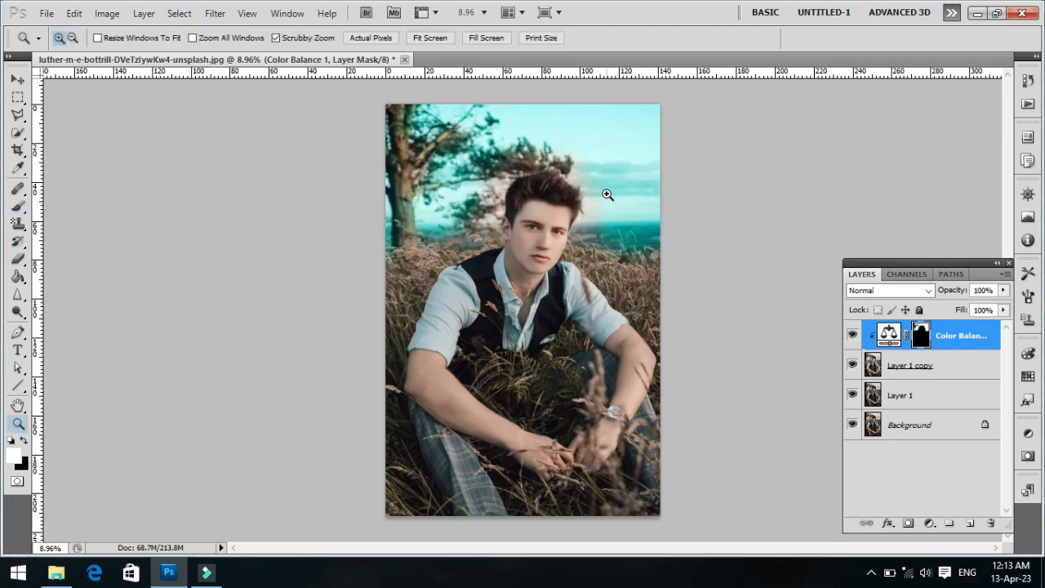
pyautogui.moveTo(612, 192); pyautogui.dragTo(665, 242)
pyautogui.click(24, 209)
pyautogui.moveTo(713, 160)
pyautogui.mouseDown()
pyautogui.moveTo(694, 346)
pyautogui.moveTo(716, 314)
pyautogui.moveTo(714, 288)
pyautogui.mouseUp()
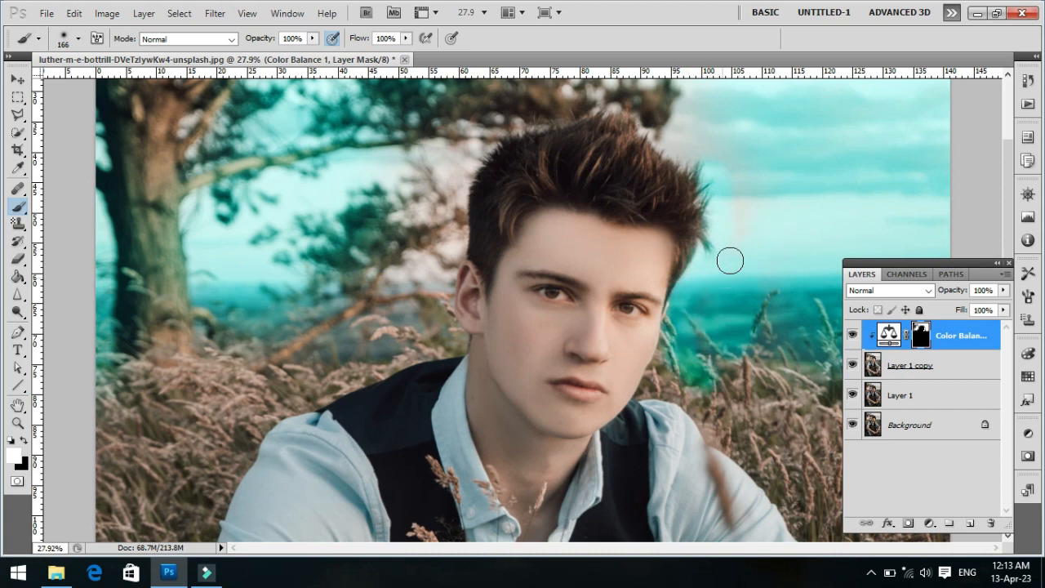
pyautogui.moveTo(698, 160)
pyautogui.mouseDown()
pyautogui.moveTo(671, 135)
pyautogui.moveTo(689, 108)
pyautogui.moveTo(664, 137)
pyautogui.moveTo(629, 98)
pyautogui.moveTo(574, 105)
pyautogui.moveTo(478, 146)
pyautogui.moveTo(457, 169)
pyautogui.moveTo(444, 293)
pyautogui.moveTo(453, 346)
pyautogui.moveTo(274, 358)
pyautogui.moveTo(199, 328)
pyautogui.mouseUp()
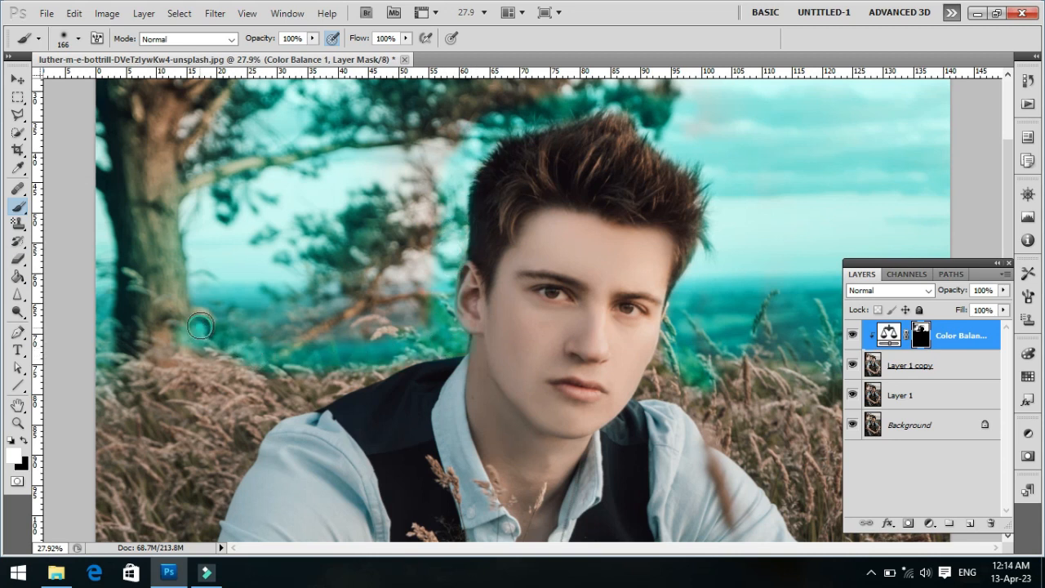
pyautogui.moveTo(283, 315)
pyautogui.mouseDown()
pyautogui.moveTo(360, 328)
pyautogui.moveTo(411, 316)
pyautogui.moveTo(430, 270)
pyautogui.moveTo(439, 137)
pyautogui.moveTo(512, 74)
pyautogui.mouseUp()
pyautogui.scroll(3, 330, 302)
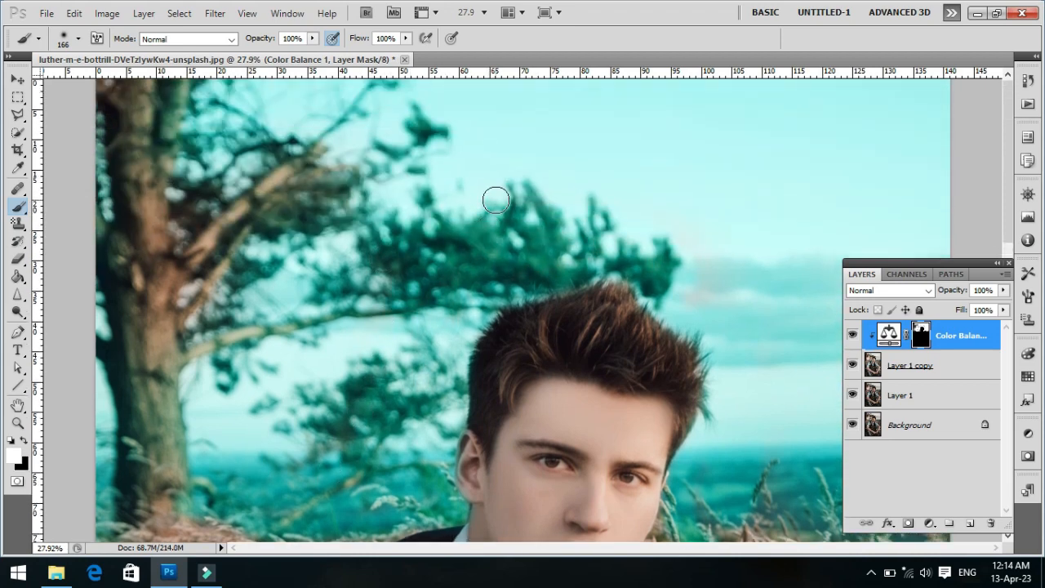
# - Extend the teal mask across the distant field edge right of the face and touch up the upper sky with a 618 px brush
pyautogui.scroll(-6, 765, 194)
pyautogui.moveTo(730, 184)
pyautogui.mouseDown()
pyautogui.moveTo(842, 214)
pyautogui.moveTo(833, 222)
pyautogui.moveTo(877, 214)
pyautogui.moveTo(916, 235)
pyautogui.moveTo(891, 196)
pyautogui.moveTo(948, 188)
pyautogui.moveTo(949, 140)
pyautogui.mouseUp()
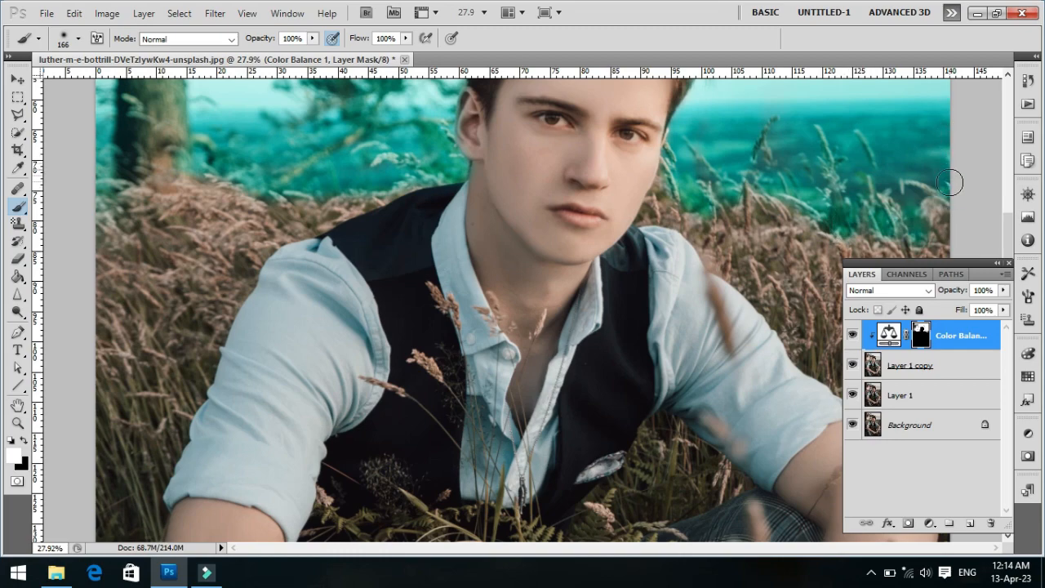
pyautogui.scroll(-5, 950, 139)
pyautogui.scroll(11, 838, 237)
pyautogui.rightClick(807, 119)
pyautogui.click(958, 150)
pyautogui.click(704, 139)
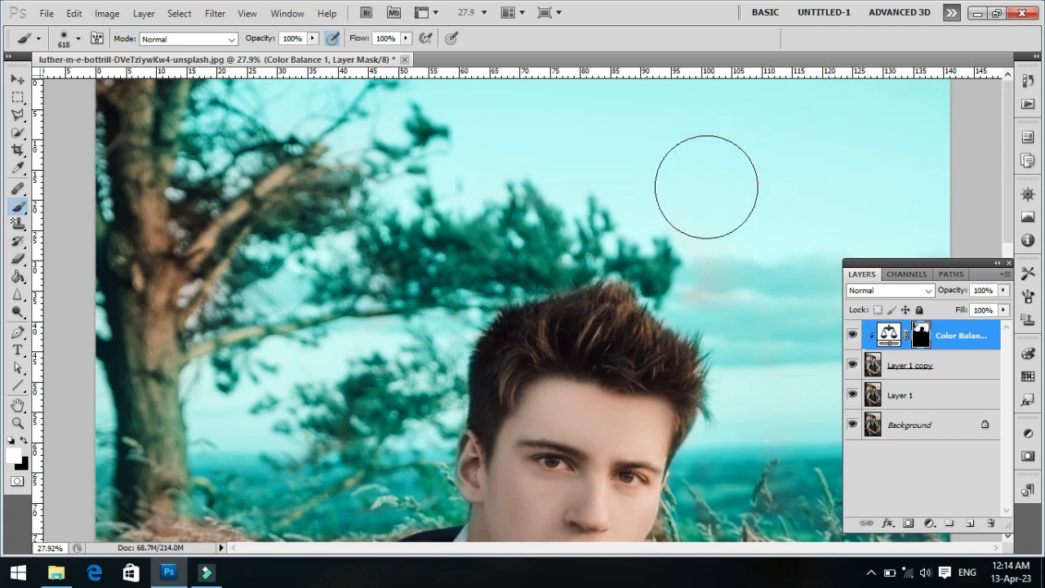
# - Add a second Color Balance adjustment layer with midtones Magenta–Green at +100
pyautogui.press('z')
pyautogui.moveTo(711, 242); pyautogui.dragTo(651, 215)
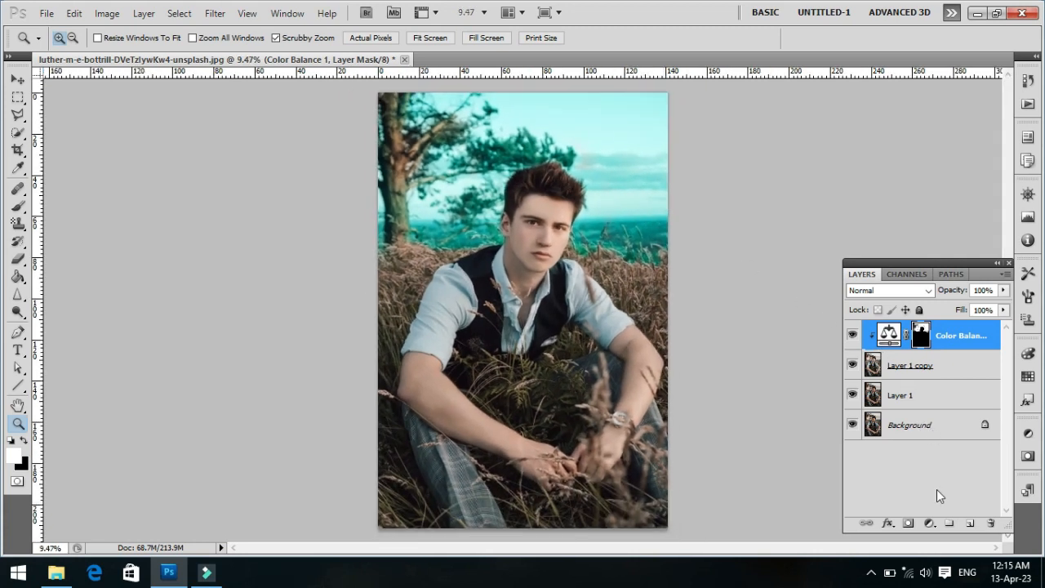
pyautogui.click(928, 525)
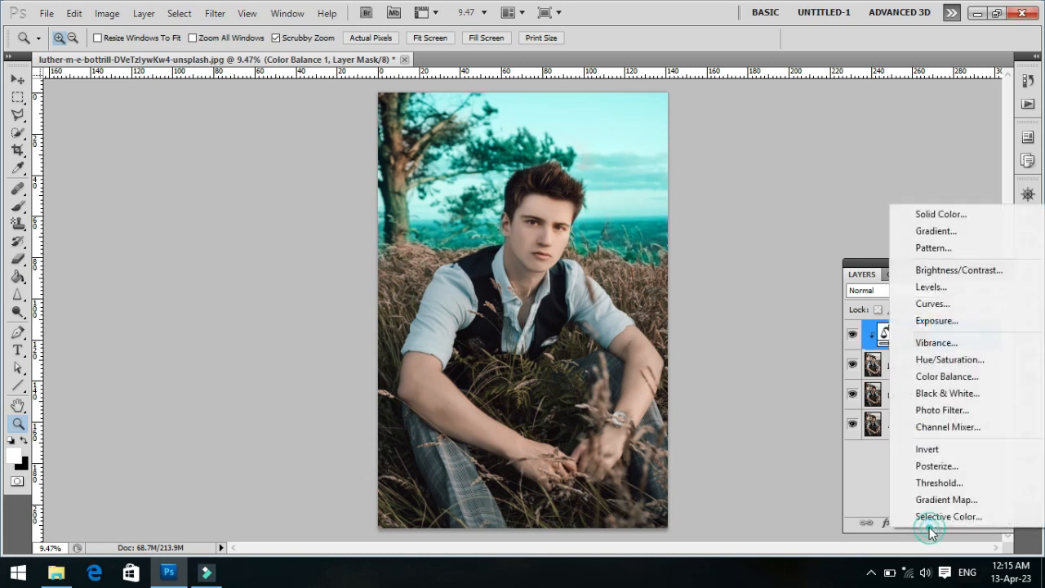
pyautogui.click(939, 376)
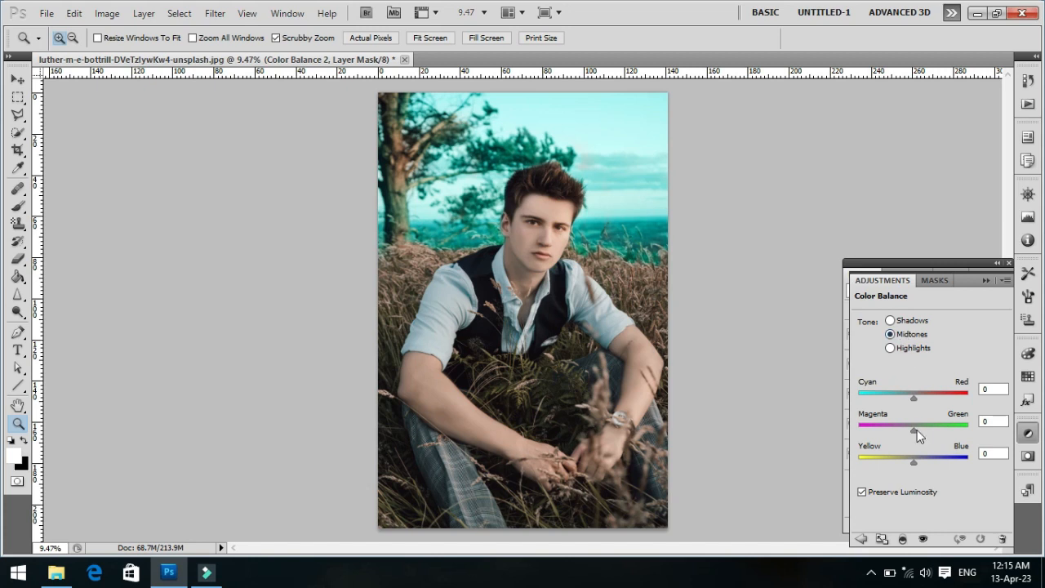
pyautogui.moveTo(939, 431); pyautogui.dragTo(951, 435)
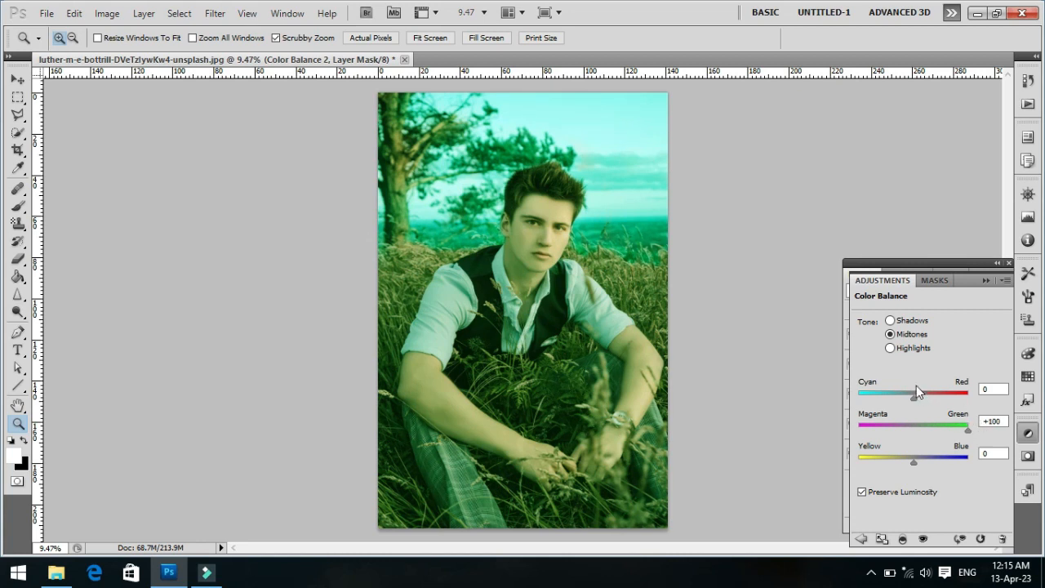
# - Set the second Color Balance layer's Magenta–Green to +87 for shadows and +37 for highlights
pyautogui.click(890, 320)
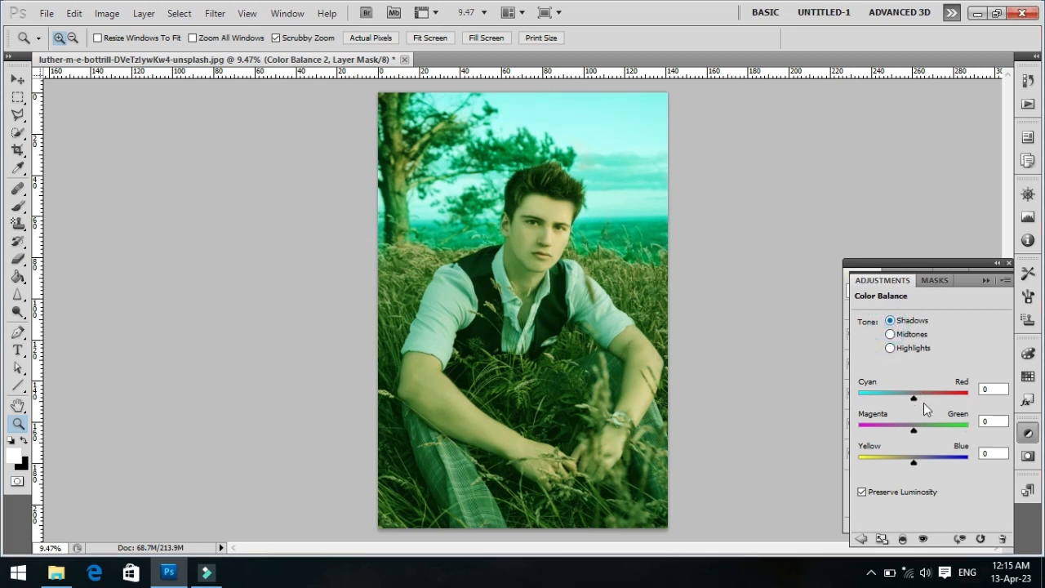
pyautogui.moveTo(914, 433); pyautogui.dragTo(946, 431)
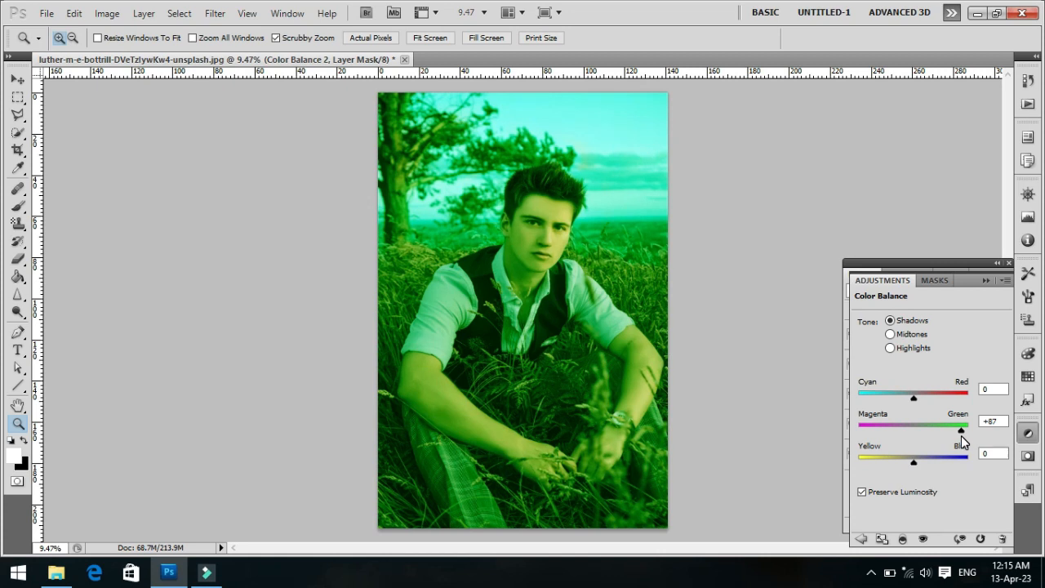
pyautogui.click(890, 349)
pyautogui.moveTo(914, 435); pyautogui.dragTo(935, 432)
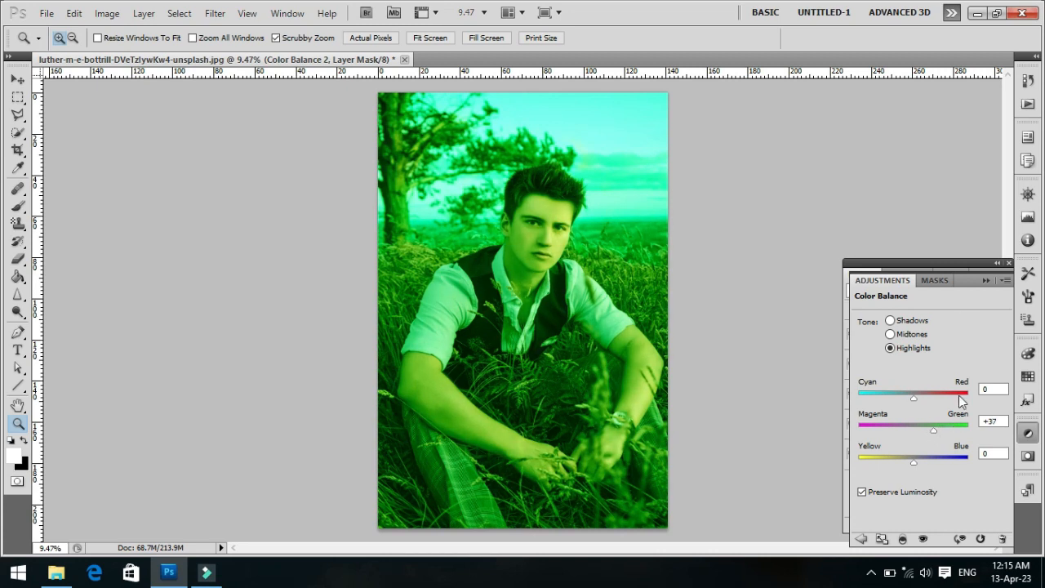
# - Invert the second Color Balance layer's mask to hide the green tint
pyautogui.click(1027, 489)
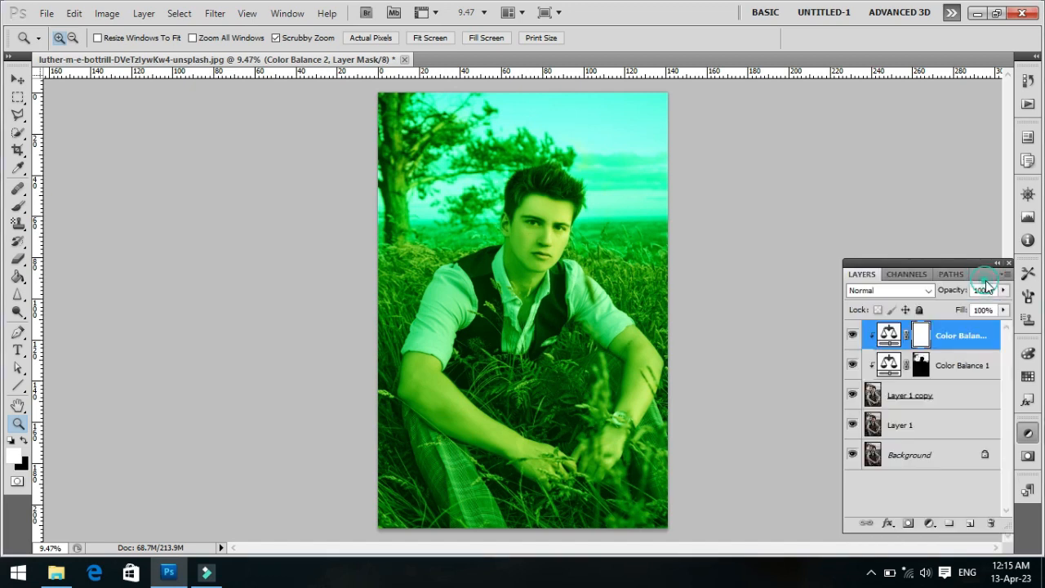
pyautogui.click(921, 343)
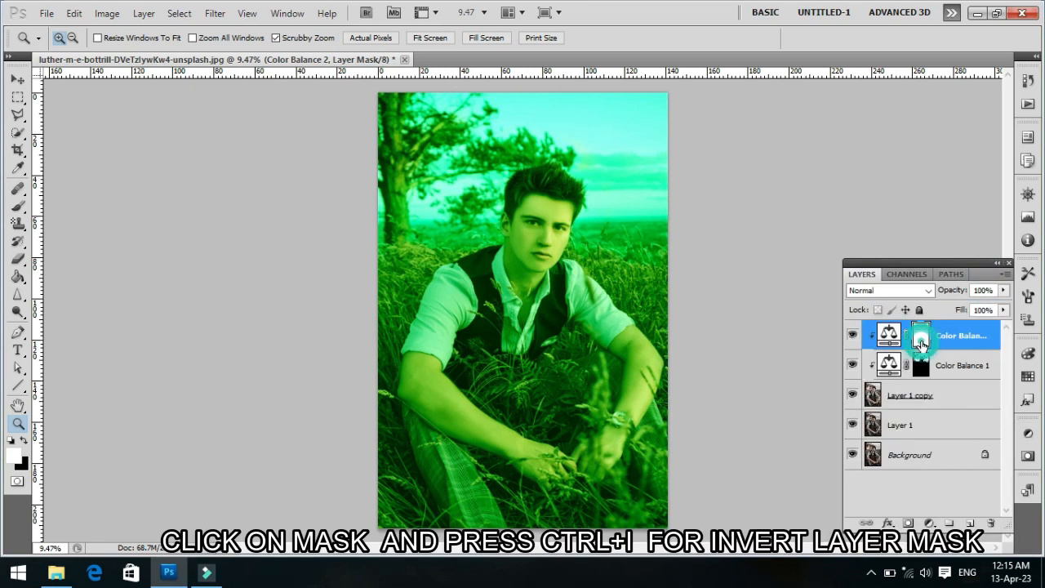
pyautogui.hotkey('ctrl', 'i')
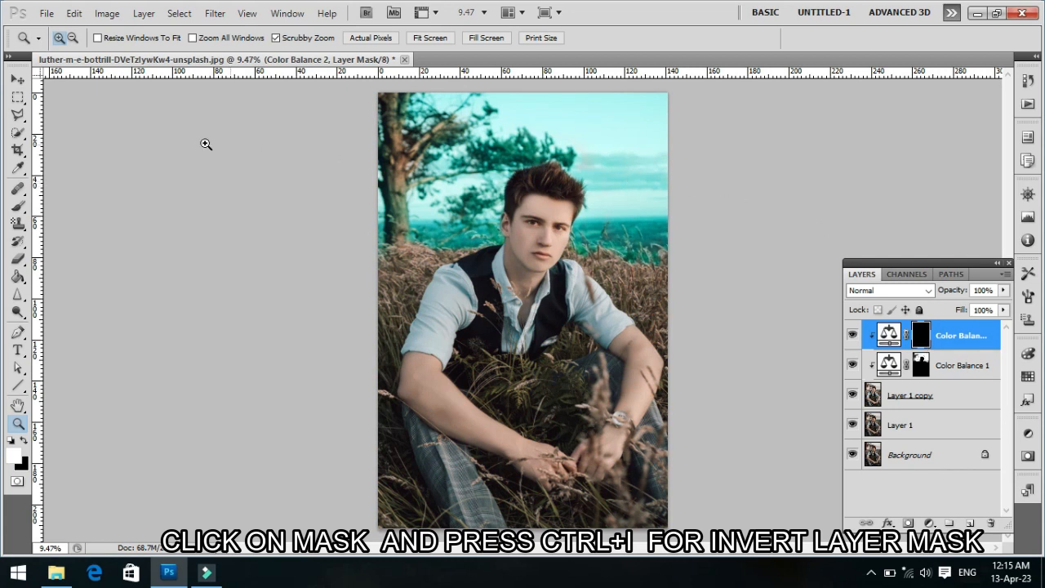
# - Paint white on the second mask with the 618 px Brush to turn the grass around the man and between his arms green
pyautogui.click(18, 206)
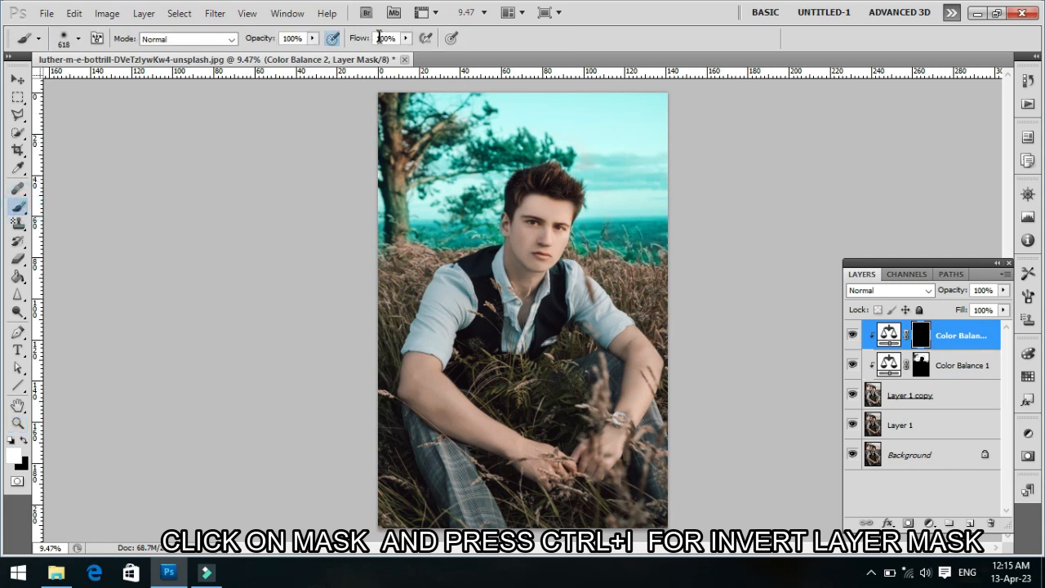
pyautogui.click(640, 145)
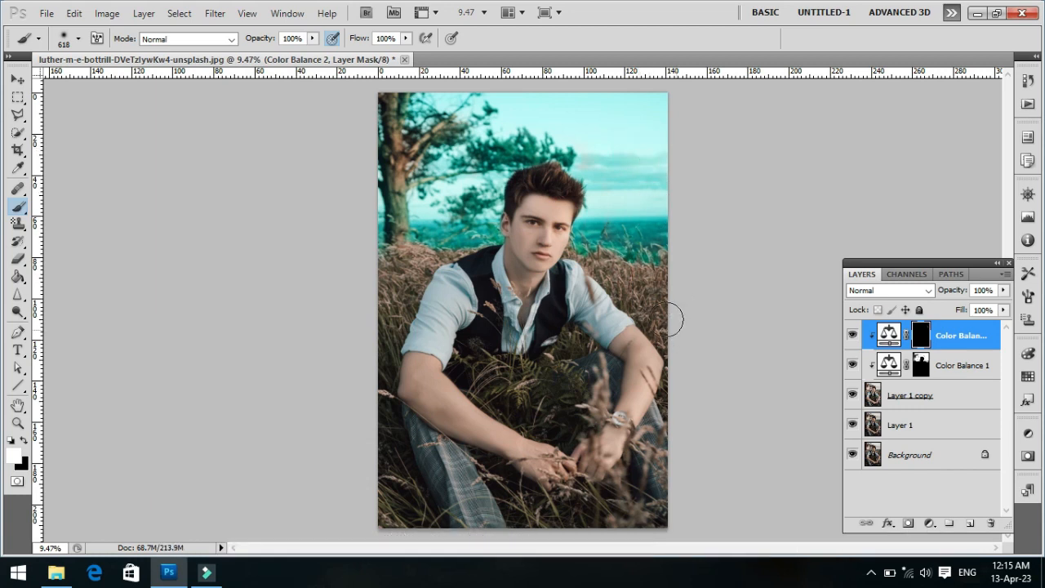
pyautogui.moveTo(660, 272)
pyautogui.mouseDown()
pyautogui.moveTo(662, 296)
pyautogui.moveTo(674, 250)
pyautogui.moveTo(667, 306)
pyautogui.moveTo(617, 265)
pyautogui.moveTo(642, 264)
pyautogui.moveTo(635, 270)
pyautogui.moveTo(627, 251)
pyautogui.mouseUp()
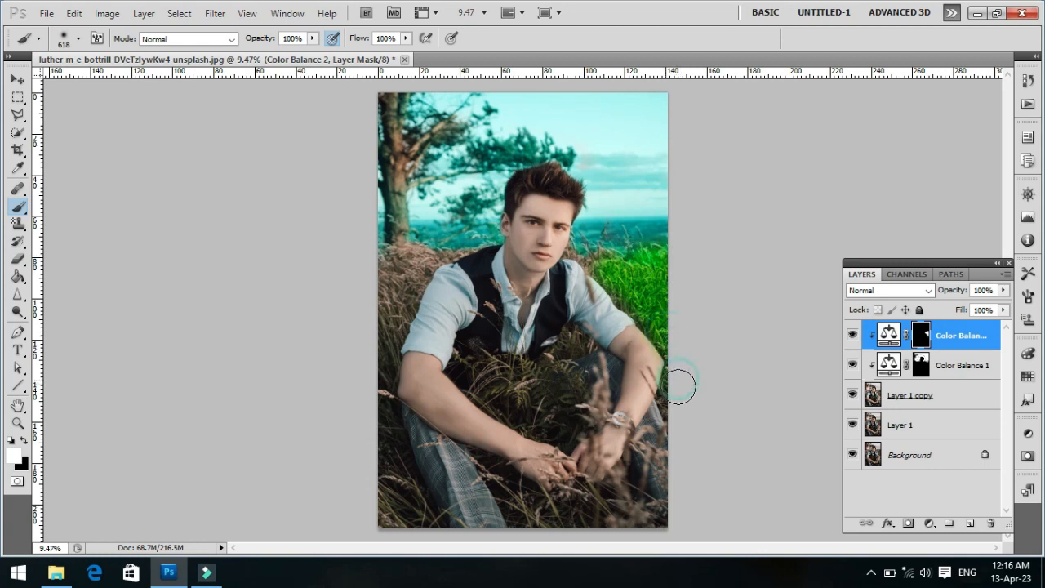
pyautogui.moveTo(666, 526)
pyautogui.mouseDown()
pyautogui.moveTo(548, 514)
pyautogui.moveTo(387, 518)
pyautogui.moveTo(377, 387)
pyautogui.moveTo(404, 274)
pyautogui.mouseUp()
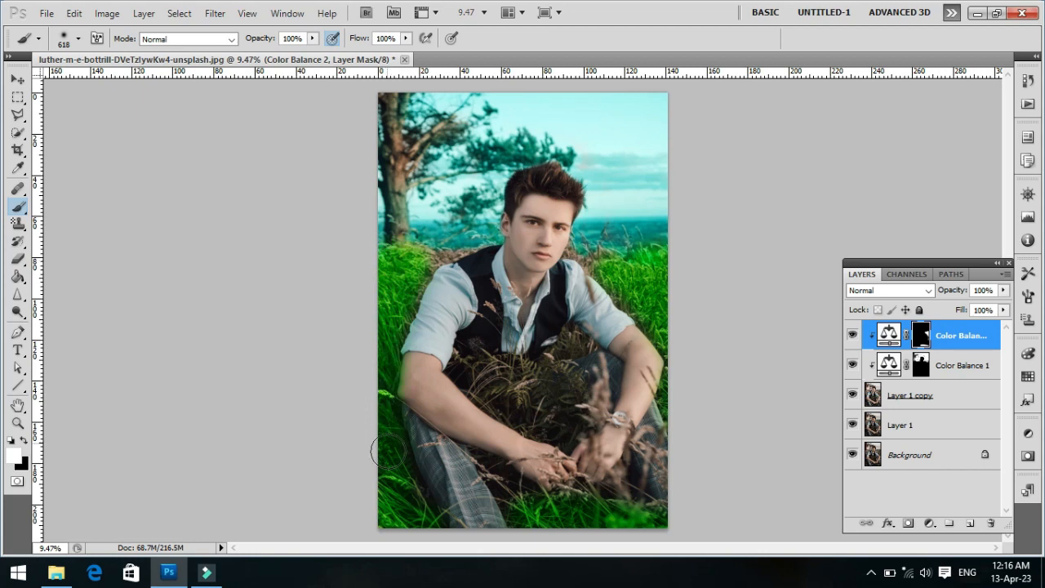
pyautogui.moveTo(542, 402)
pyautogui.mouseDown()
pyautogui.moveTo(485, 373)
pyautogui.moveTo(540, 402)
pyautogui.moveTo(568, 404)
pyautogui.moveTo(539, 419)
pyautogui.mouseUp()
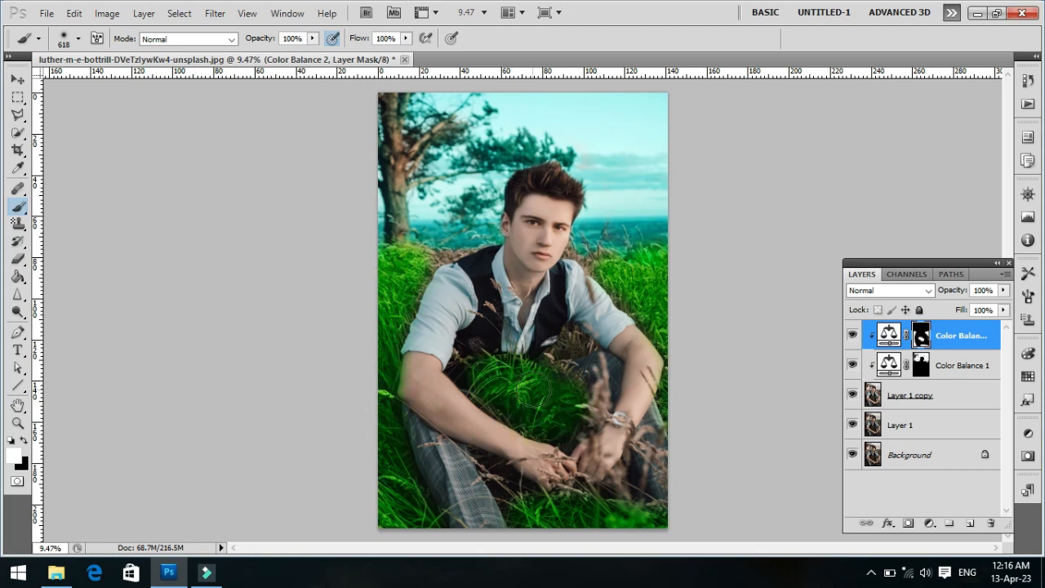
# - Paint the green tint along the grass edge beside the face and right-hand shoulder, reducing the brush to 195 px for the close work
pyautogui.rightClick(538, 418)
pyautogui.moveTo(693, 393); pyautogui.dragTo(686, 394)
pyautogui.moveTo(649, 276); pyautogui.dragTo(650, 292)
pyautogui.press('z')
pyautogui.moveTo(514, 251)
pyautogui.mouseDown()
pyautogui.moveTo(562, 291)
pyautogui.moveTo(592, 294)
pyautogui.mouseUp()
pyautogui.click(18, 206)
pyautogui.rightClick(711, 282)
pyautogui.moveTo(867, 305); pyautogui.dragTo(860, 307)
pyautogui.moveTo(707, 275)
pyautogui.mouseDown()
pyautogui.moveTo(712, 300)
pyautogui.moveTo(809, 410)
pyautogui.moveTo(688, 282)
pyautogui.moveTo(647, 264)
pyautogui.moveTo(673, 194)
pyautogui.moveTo(692, 237)
pyautogui.moveTo(717, 226)
pyautogui.moveTo(684, 272)
pyautogui.mouseUp()
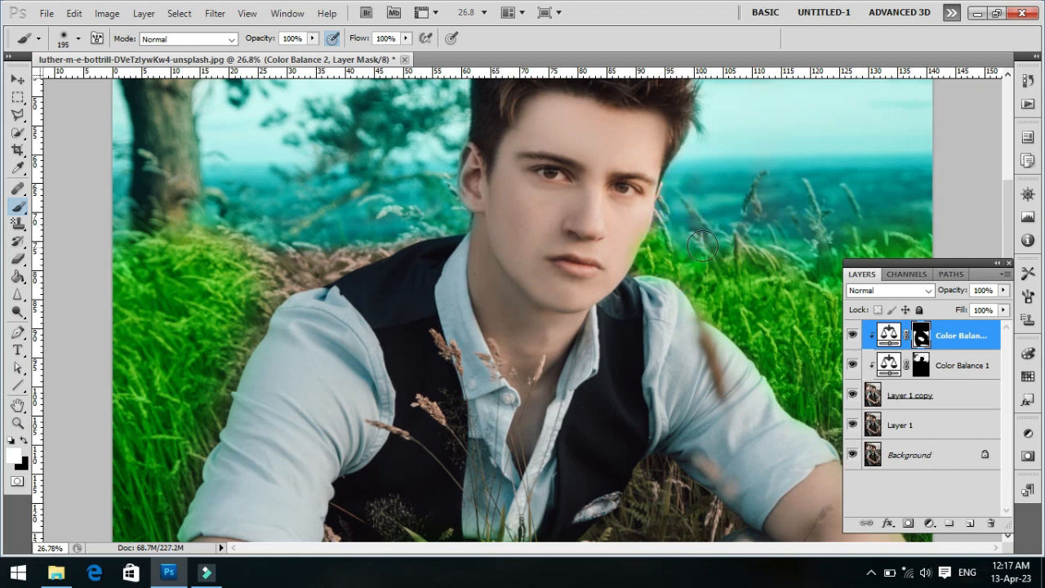
# - Fill in the green tint on the grass beside the watch-wearing arm, below the hands and along the left trouser leg
pyautogui.scroll(-5, 825, 269)
pyautogui.scroll(-10, 821, 237)
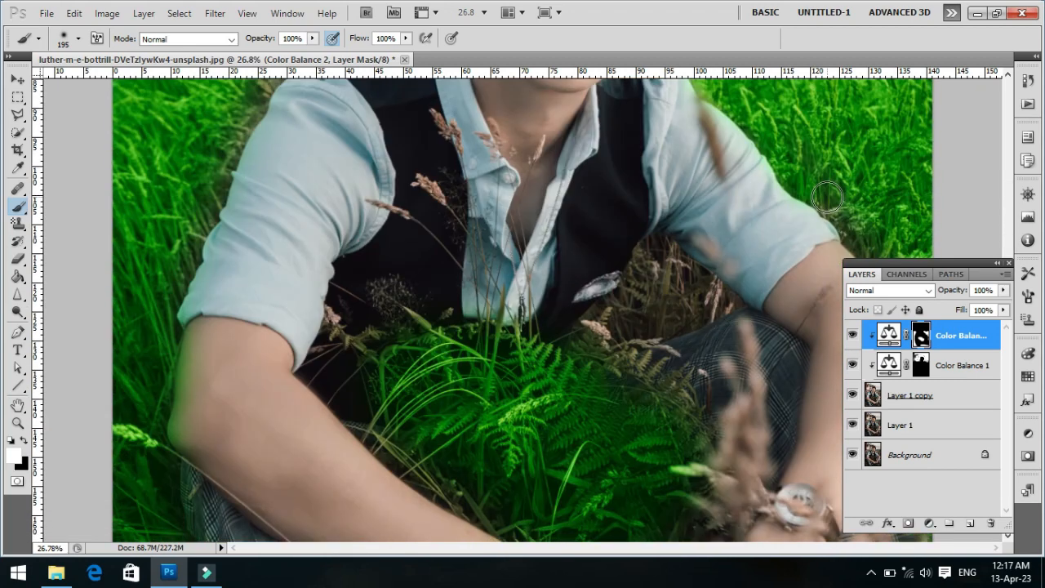
pyautogui.scroll(-10, 913, 239)
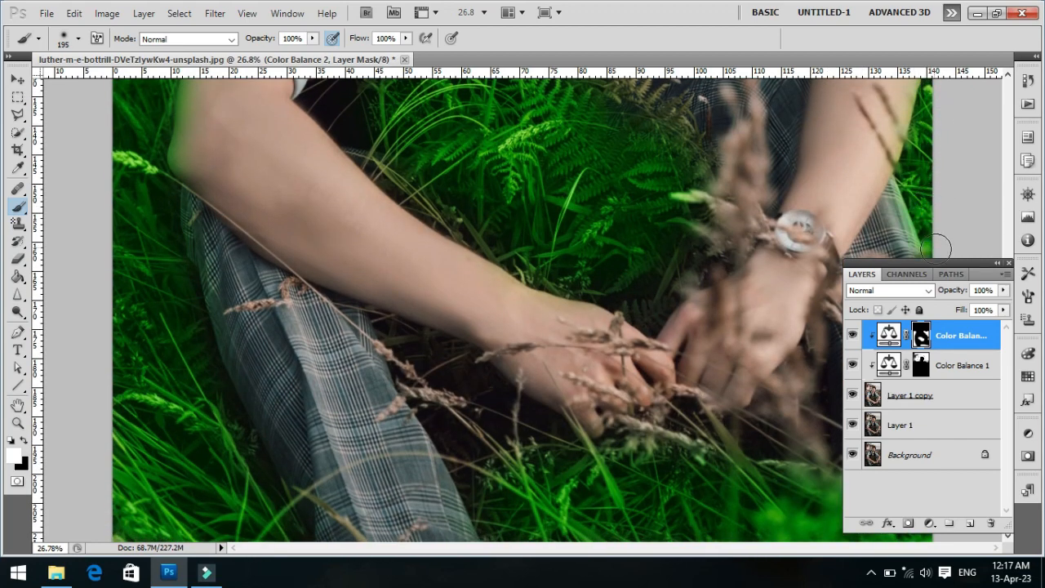
pyautogui.moveTo(937, 263); pyautogui.dragTo(553, 215)
pyautogui.moveTo(908, 509)
pyautogui.mouseDown()
pyautogui.moveTo(829, 496)
pyautogui.moveTo(809, 362)
pyautogui.mouseUp()
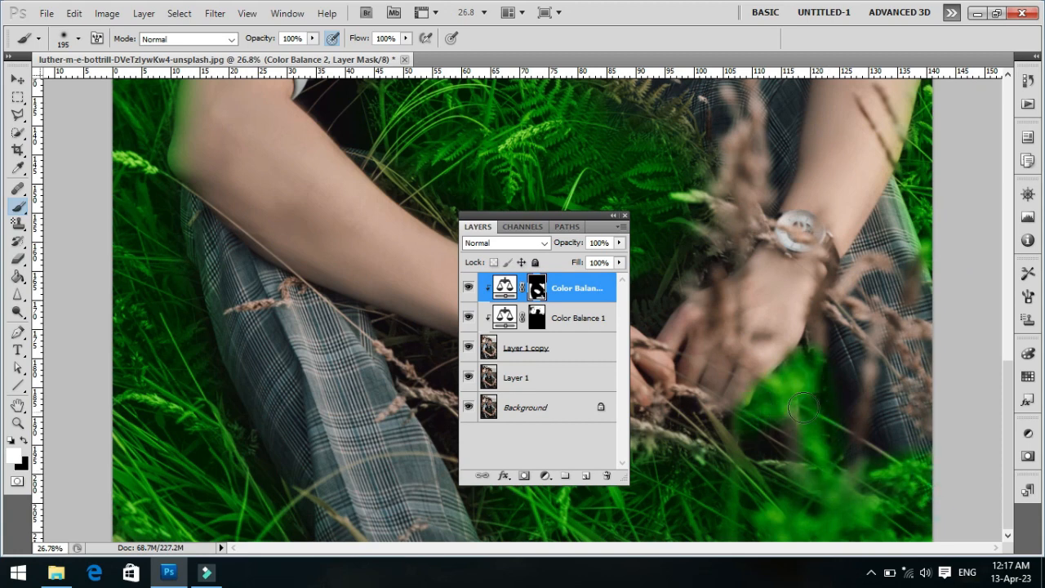
pyautogui.moveTo(573, 214)
pyautogui.mouseDown()
pyautogui.moveTo(976, 281)
pyautogui.moveTo(957, 272)
pyautogui.mouseUp()
pyautogui.moveTo(706, 426)
pyautogui.mouseDown()
pyautogui.moveTo(673, 402)
pyautogui.moveTo(633, 427)
pyautogui.moveTo(676, 441)
pyautogui.moveTo(606, 464)
pyautogui.moveTo(559, 425)
pyautogui.moveTo(420, 393)
pyautogui.moveTo(391, 330)
pyautogui.moveTo(465, 360)
pyautogui.moveTo(427, 351)
pyautogui.mouseUp()
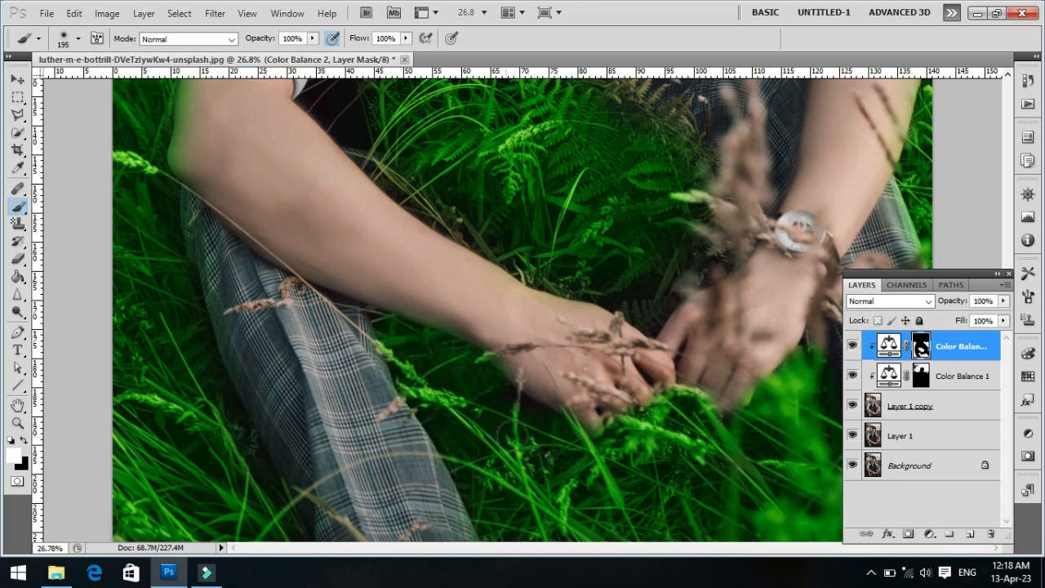
# - Paint the green tint on the remaining brown grass beside the left elbow and above the left shoulder up to the neck
pyautogui.scroll(8, 176, 272)
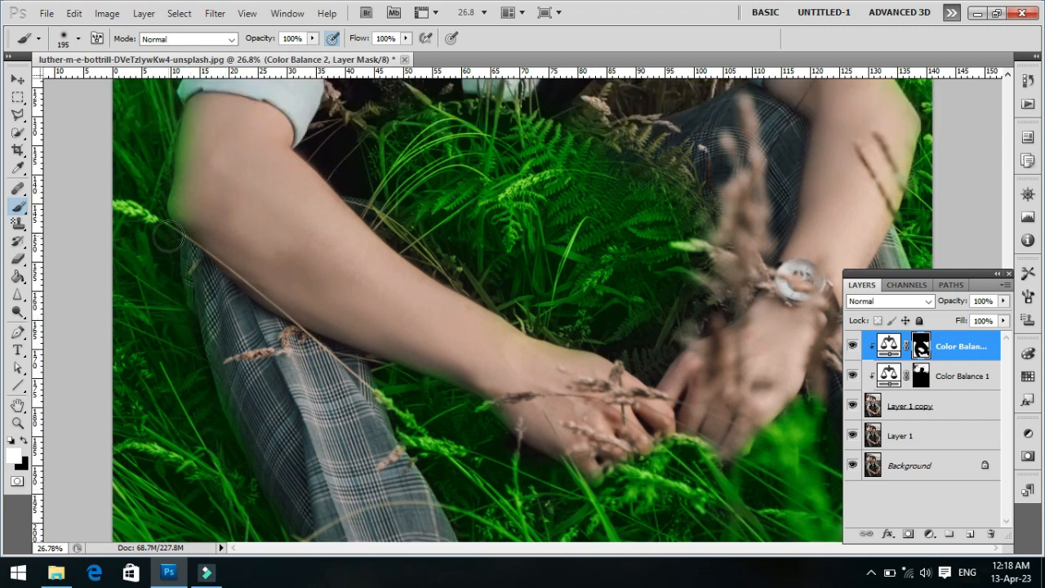
pyautogui.scroll(5, 249, 173)
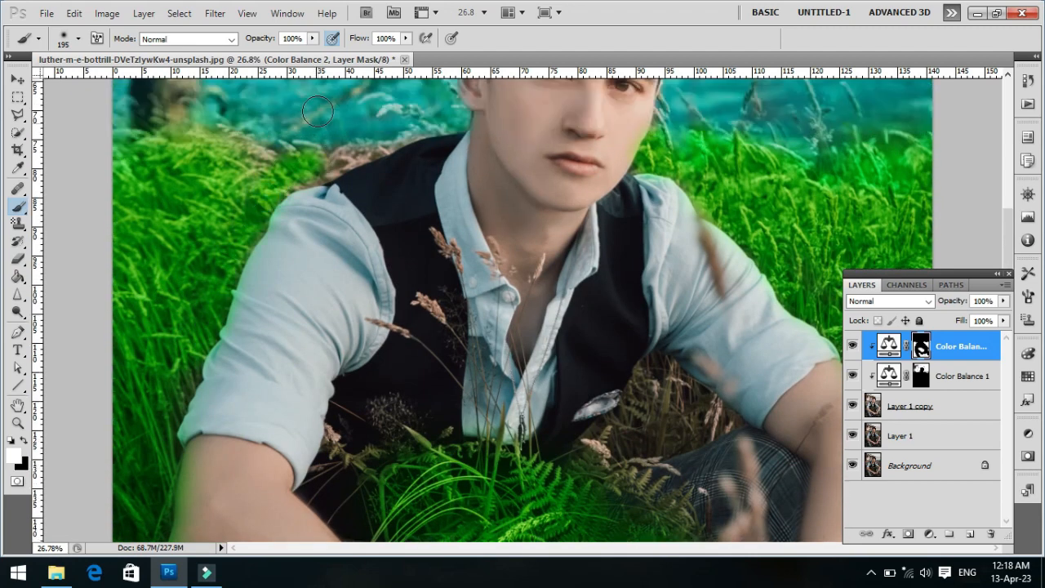
pyautogui.moveTo(173, 230); pyautogui.dragTo(116, 234)
pyautogui.moveTo(431, 224)
pyautogui.mouseDown()
pyautogui.moveTo(458, 214)
pyautogui.moveTo(391, 223)
pyautogui.moveTo(441, 222)
pyautogui.mouseUp()
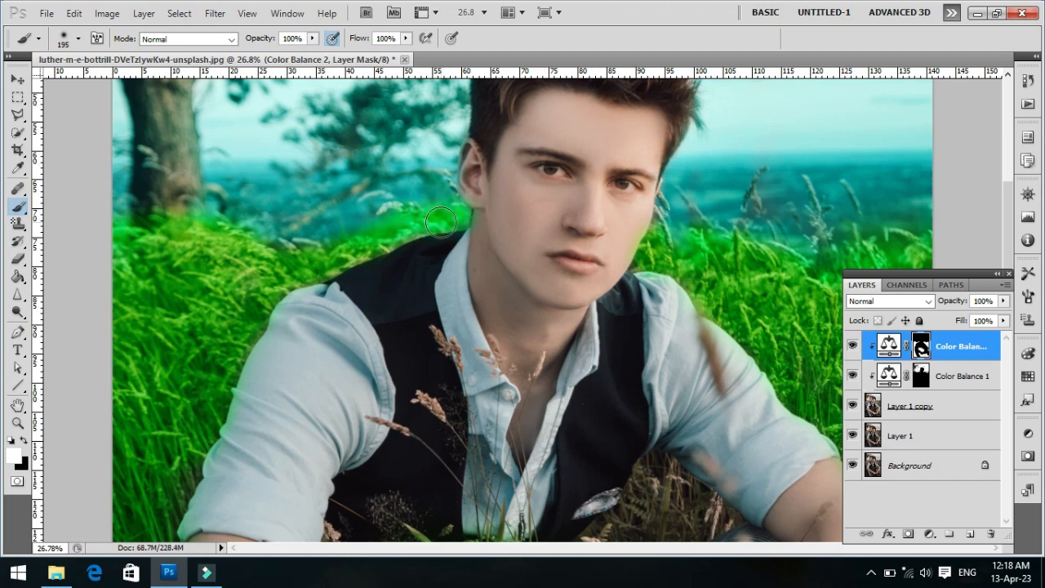
pyautogui.press('z')
pyautogui.hotkey('ctrl', '0')
pyautogui.moveTo(477, 259); pyautogui.dragTo(544, 355)
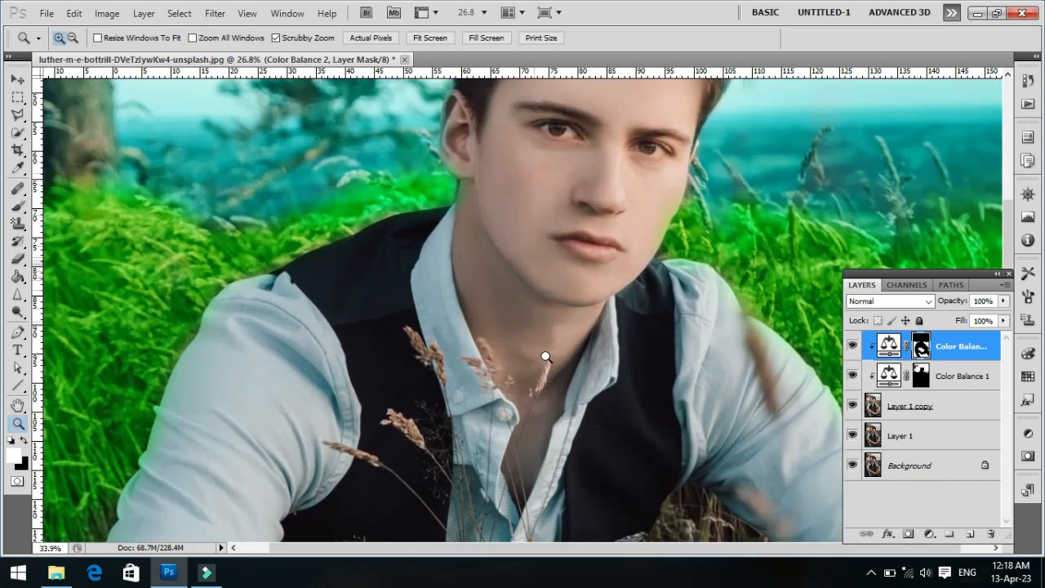
# - Paint the green tint along the grass edge above the left shoulder and below the tree with a 99 px Brush
pyautogui.press('b')
pyautogui.rightClick(300, 225)
pyautogui.moveTo(422, 259); pyautogui.dragTo(385, 266)
pyautogui.press('Return')
pyautogui.moveTo(263, 247)
pyautogui.mouseDown()
pyautogui.moveTo(326, 230)
pyautogui.moveTo(230, 273)
pyautogui.mouseUp()
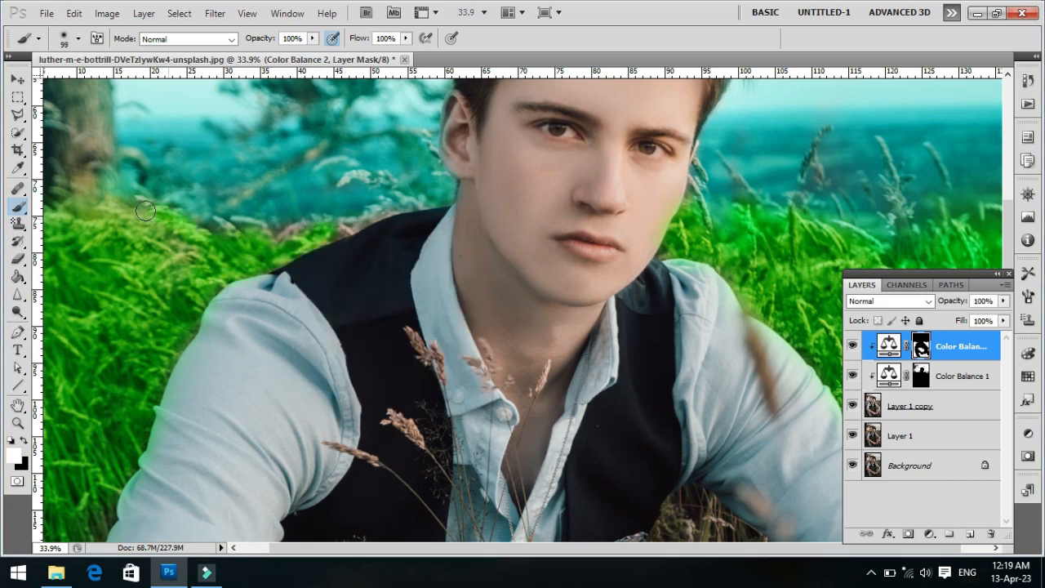
pyautogui.moveTo(217, 225)
pyautogui.mouseDown()
pyautogui.moveTo(291, 242)
pyautogui.moveTo(324, 231)
pyautogui.moveTo(335, 255)
pyautogui.moveTo(331, 233)
pyautogui.moveTo(395, 209)
pyautogui.moveTo(403, 219)
pyautogui.moveTo(349, 226)
pyautogui.moveTo(372, 237)
pyautogui.moveTo(370, 214)
pyautogui.moveTo(318, 228)
pyautogui.mouseUp()
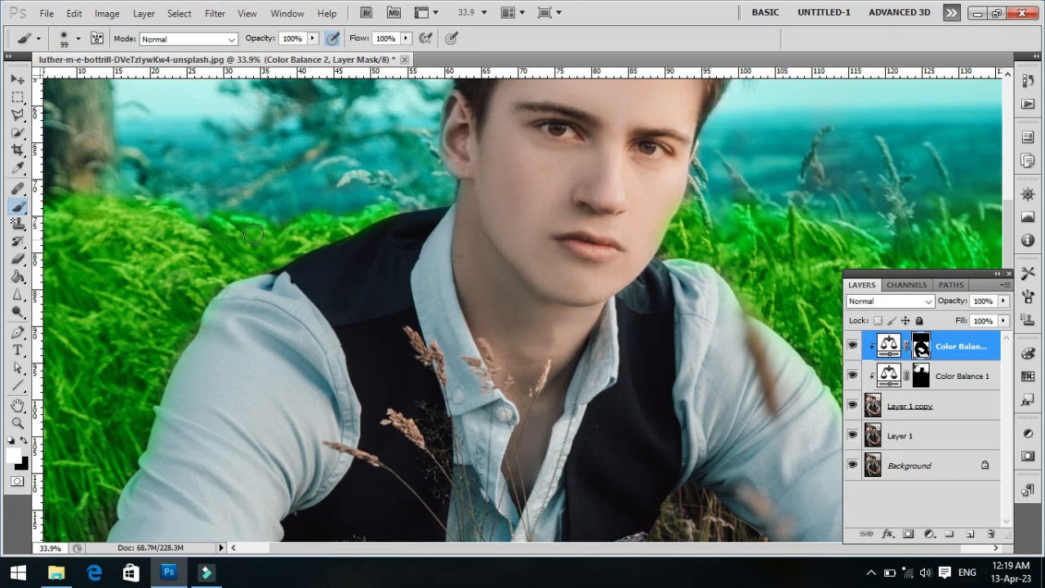
# - Paint the green tint on the grass and ferns along the vest's lower edge, between the arms and beside the plaid knee
pyautogui.scroll(2, 253, 234)
pyautogui.scroll(-8, 503, 250)
pyautogui.moveTo(386, 230)
pyautogui.mouseDown()
pyautogui.moveTo(342, 242)
pyautogui.moveTo(365, 227)
pyautogui.moveTo(397, 267)
pyautogui.moveTo(318, 267)
pyautogui.moveTo(281, 250)
pyautogui.moveTo(259, 305)
pyautogui.moveTo(277, 303)
pyautogui.moveTo(263, 322)
pyautogui.moveTo(283, 347)
pyautogui.moveTo(326, 301)
pyautogui.moveTo(352, 368)
pyautogui.moveTo(321, 387)
pyautogui.moveTo(429, 488)
pyautogui.moveTo(388, 427)
pyautogui.moveTo(454, 491)
pyautogui.mouseUp()
pyautogui.scroll(-3, 345, 421)
pyautogui.moveTo(450, 438)
pyautogui.mouseDown()
pyautogui.moveTo(539, 472)
pyautogui.moveTo(673, 460)
pyautogui.mouseUp()
pyautogui.scroll(3, 674, 461)
pyautogui.moveTo(702, 310)
pyautogui.mouseDown()
pyautogui.moveTo(693, 398)
pyautogui.moveTo(713, 400)
pyautogui.moveTo(722, 473)
pyautogui.moveTo(681, 315)
pyautogui.moveTo(659, 313)
pyautogui.moveTo(667, 289)
pyautogui.moveTo(627, 308)
pyautogui.moveTo(619, 289)
pyautogui.moveTo(605, 298)
pyautogui.moveTo(593, 288)
pyautogui.moveTo(585, 315)
pyautogui.moveTo(682, 174)
pyautogui.moveTo(639, 241)
pyautogui.moveTo(694, 210)
pyautogui.moveTo(704, 220)
pyautogui.moveTo(659, 275)
pyautogui.moveTo(708, 272)
pyautogui.moveTo(701, 280)
pyautogui.moveTo(781, 243)
pyautogui.moveTo(704, 172)
pyautogui.moveTo(737, 221)
pyautogui.moveTo(771, 227)
pyautogui.mouseUp()
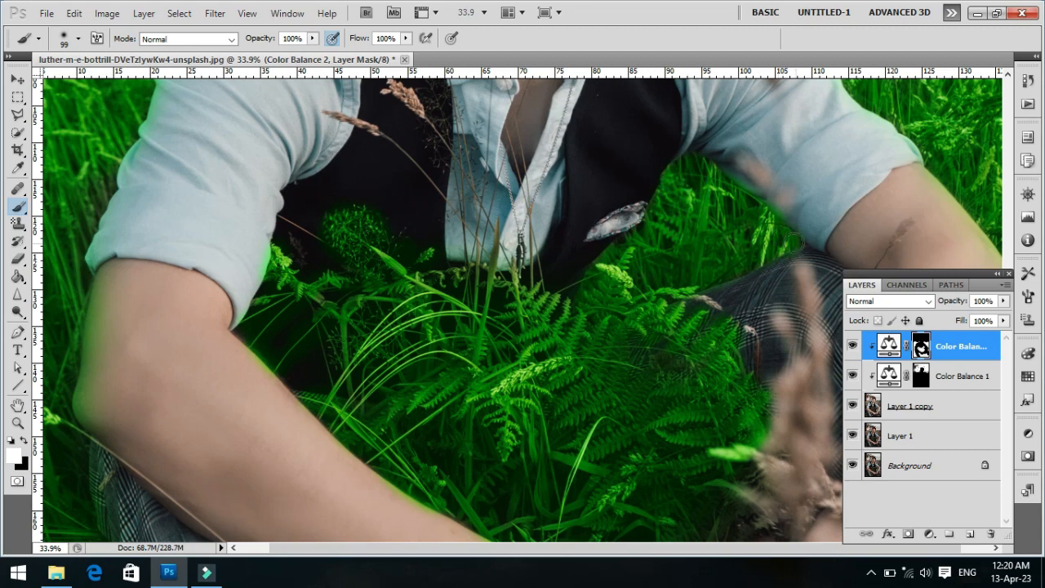
# - Tint the blurred grass stalk in front of the knee and above the watch-wearing hand green
pyautogui.scroll(-5, 799, 245)
pyautogui.moveTo(796, 313)
pyautogui.mouseDown()
pyautogui.moveTo(691, 403)
pyautogui.moveTo(660, 398)
pyautogui.moveTo(649, 373)
pyautogui.moveTo(742, 317)
pyautogui.mouseUp()
pyautogui.moveTo(782, 284)
pyautogui.mouseDown()
pyautogui.moveTo(793, 246)
pyautogui.moveTo(753, 260)
pyautogui.mouseUp()
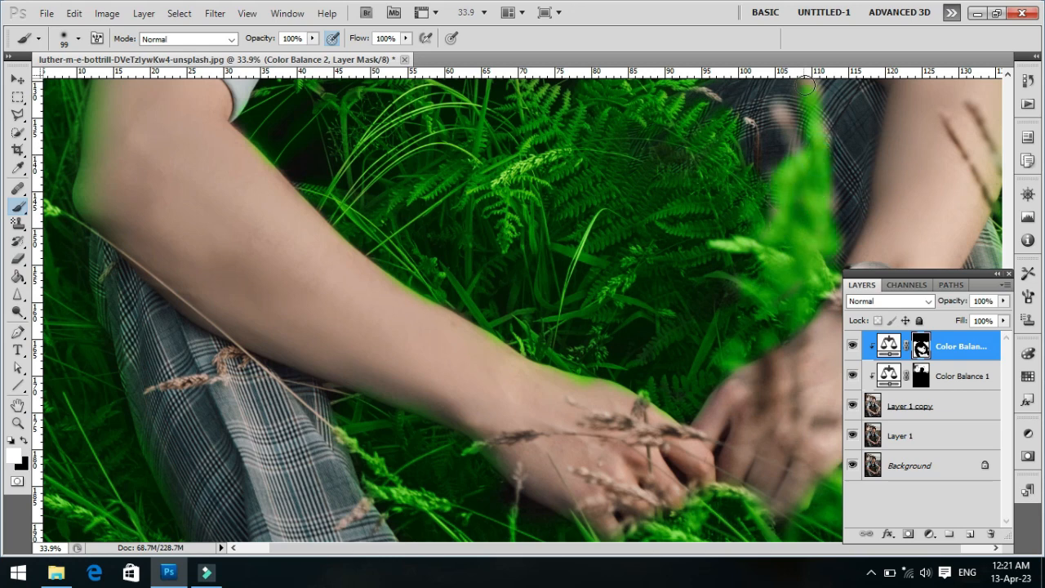
# - Set the Brush to 55 px, 34% opacity and 28% flow, and tint the grass heads over the collar and neck green
pyautogui.scroll(4, 808, 228)
pyautogui.scroll(-1, 794, 219)
pyautogui.press('z')
pyautogui.moveTo(509, 294)
pyautogui.mouseDown()
pyautogui.moveTo(480, 257)
pyautogui.moveTo(469, 262)
pyautogui.moveTo(591, 350)
pyautogui.moveTo(352, 299)
pyautogui.mouseUp()
pyautogui.press('b')
pyautogui.moveTo(356, 56); pyautogui.dragTo(349, 55)
pyautogui.click(313, 39)
pyautogui.moveTo(312, 54); pyautogui.dragTo(263, 54)
pyautogui.moveTo(432, 310)
pyautogui.mouseDown()
pyautogui.moveTo(494, 328)
pyautogui.moveTo(479, 337)
pyautogui.mouseUp()
pyautogui.rightClick(539, 337)
pyautogui.moveTo(606, 370); pyautogui.dragTo(600, 369)
pyautogui.moveTo(544, 335); pyautogui.dragTo(543, 351)
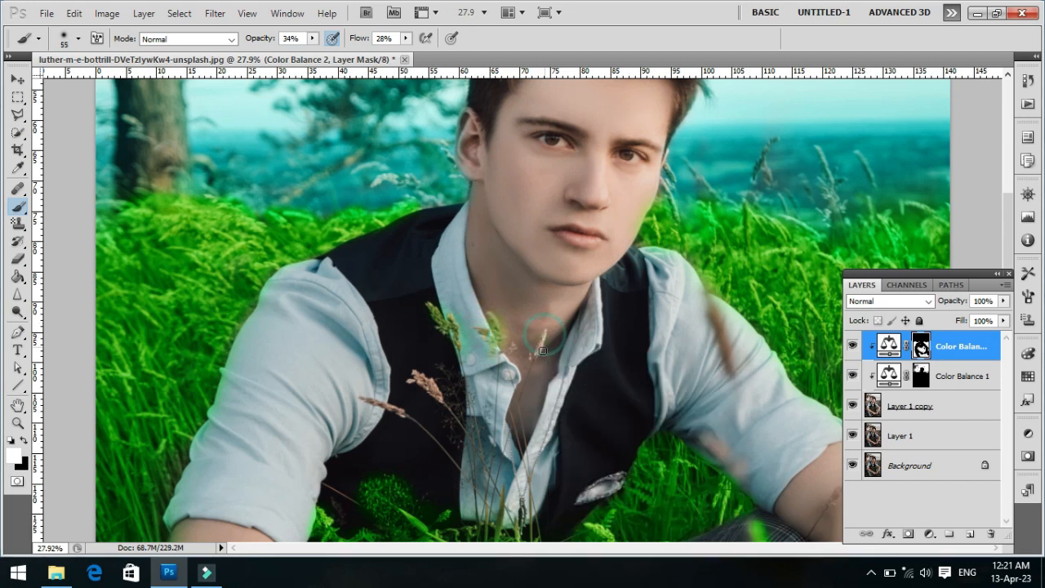
# - Raise the Brush flow to 47% and opacity to 49%, tinting the grass stalks over the neck, shirt and vest green
pyautogui.click(405, 39)
pyautogui.moveTo(403, 54); pyautogui.dragTo(422, 56)
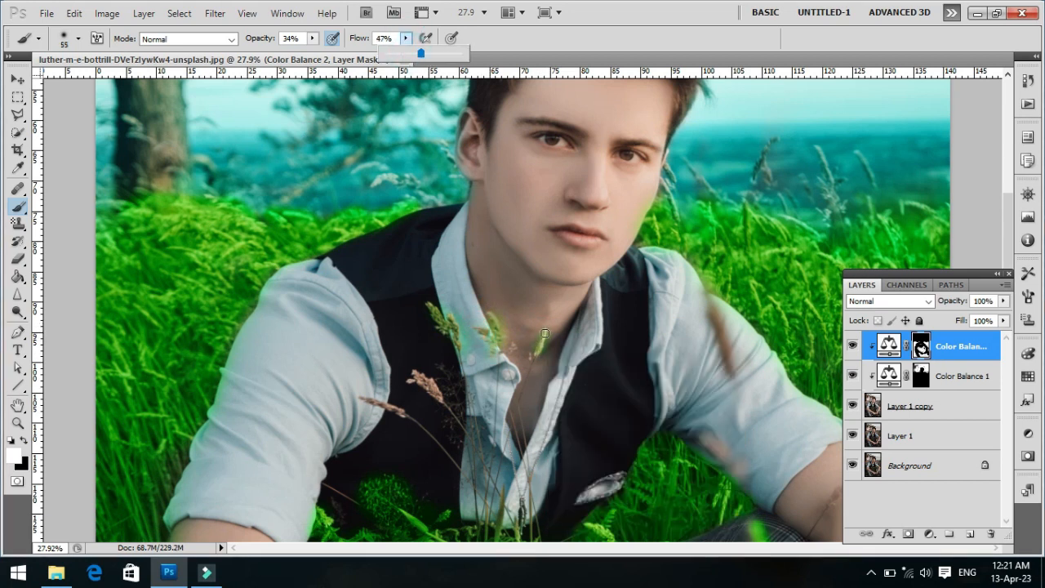
pyautogui.moveTo(544, 335); pyautogui.dragTo(521, 388)
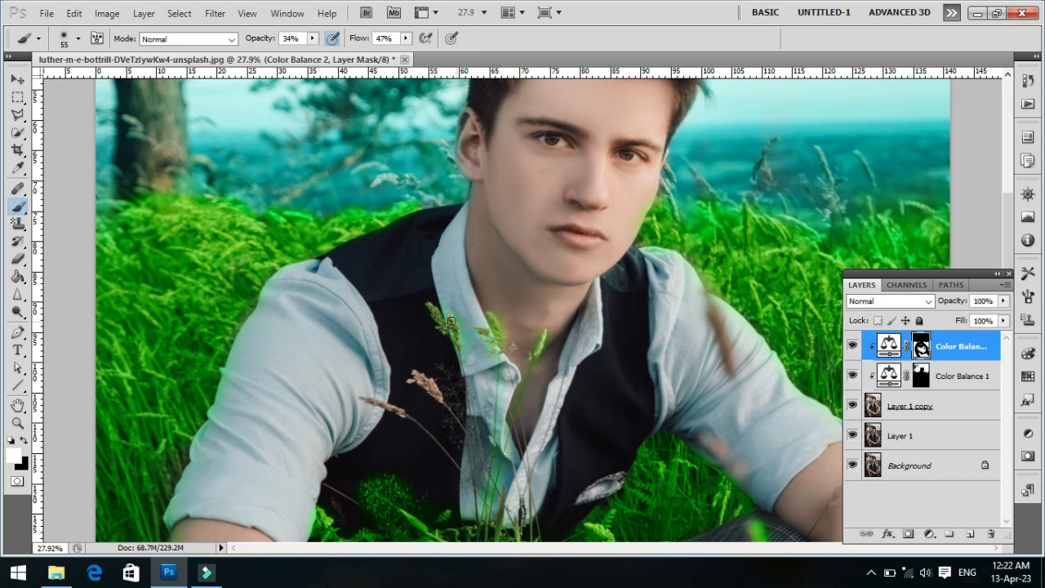
pyautogui.moveTo(413, 368); pyautogui.dragTo(428, 378)
pyautogui.click(313, 38)
pyautogui.moveTo(314, 53); pyautogui.dragTo(325, 54)
pyautogui.click(431, 384)
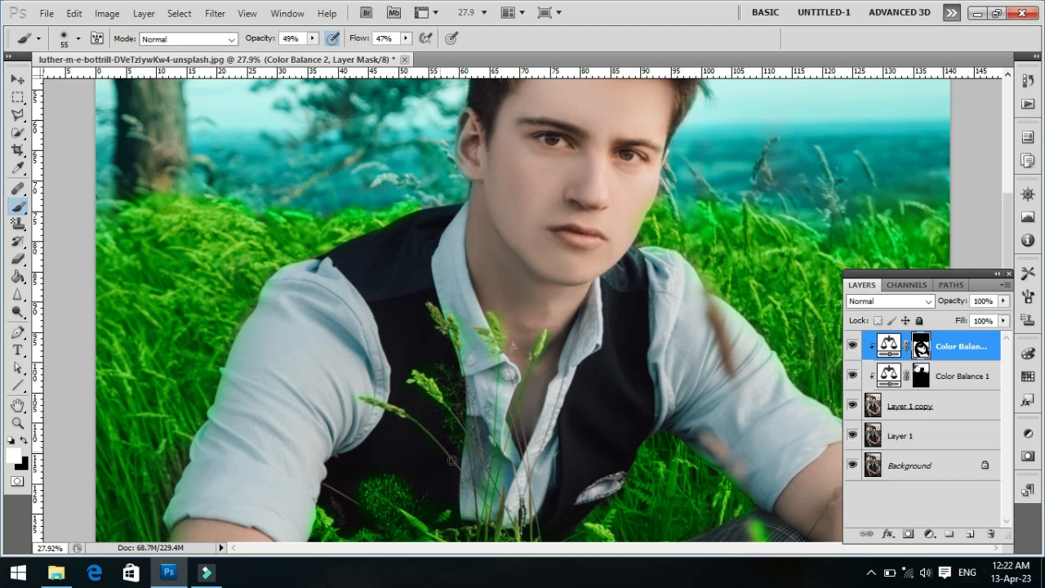
# - Tint the grass stalks crossing the lower shirt, the right upper arm and both hands green
pyautogui.scroll(-2, 506, 448)
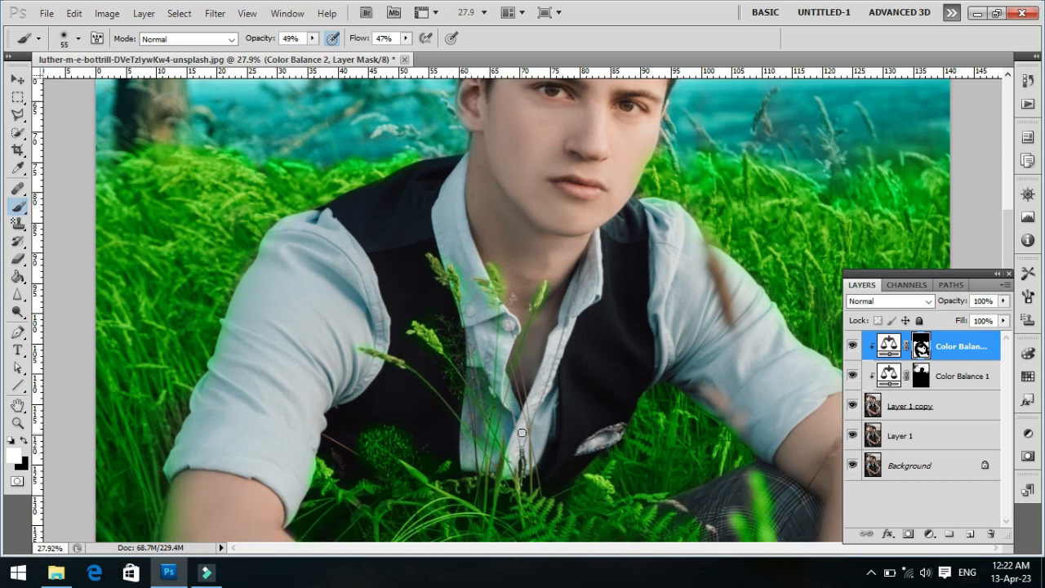
pyautogui.scroll(-6, 522, 433)
pyautogui.scroll(-3, 710, 379)
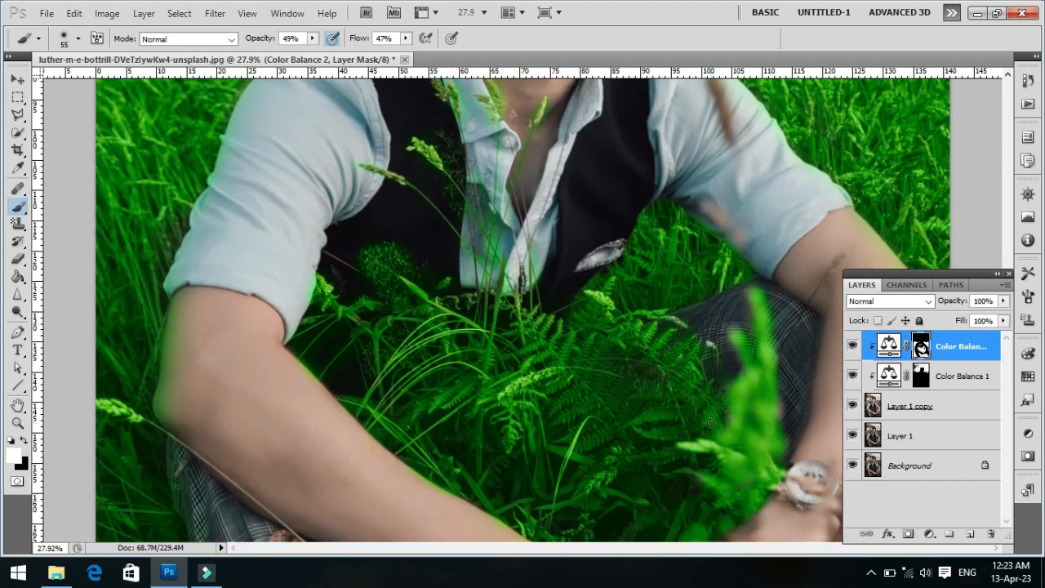
pyautogui.scroll(7, 767, 261)
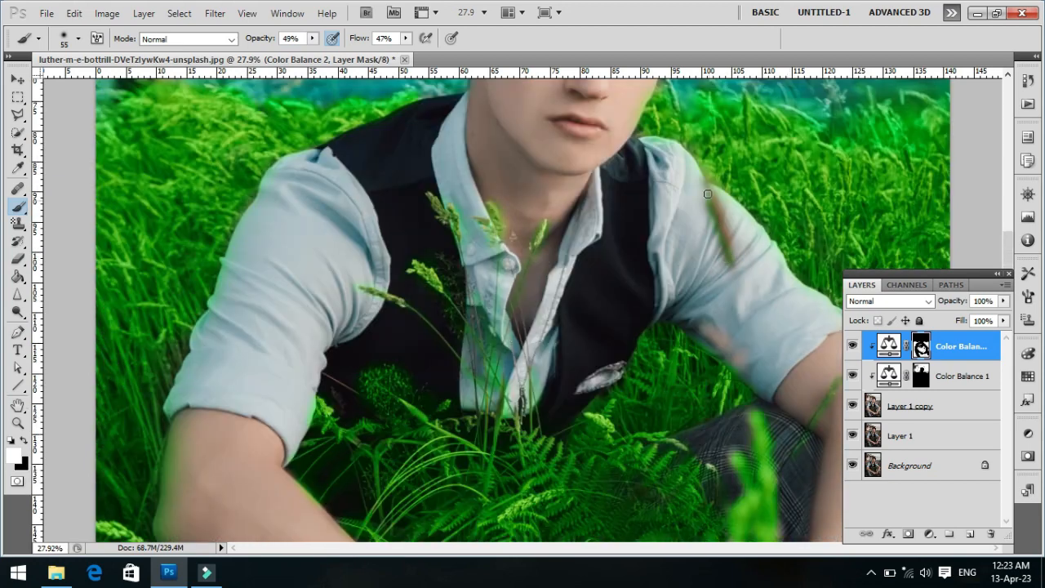
pyautogui.scroll(-12, 709, 347)
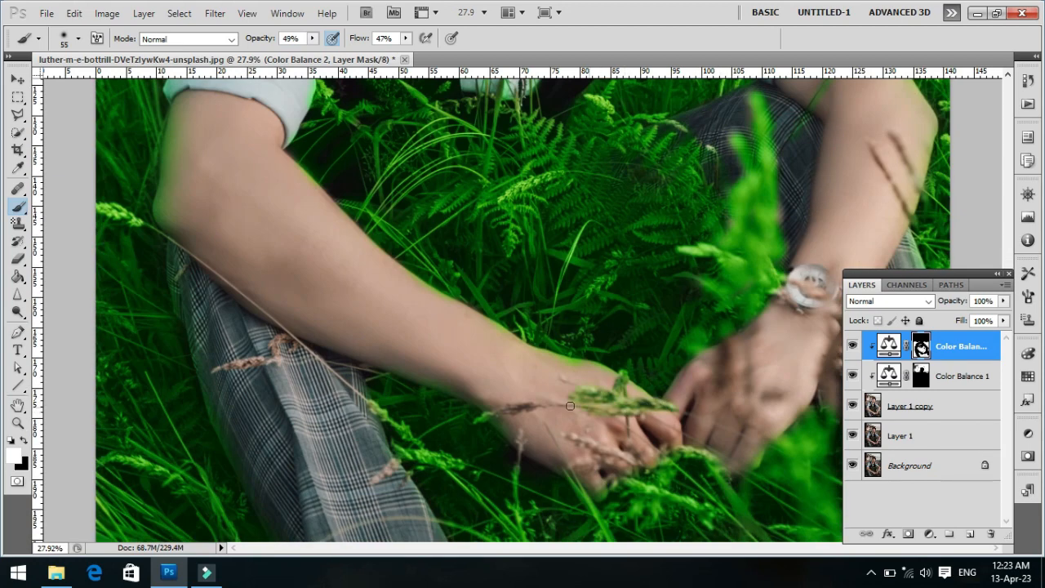
pyautogui.scroll(-2, 532, 404)
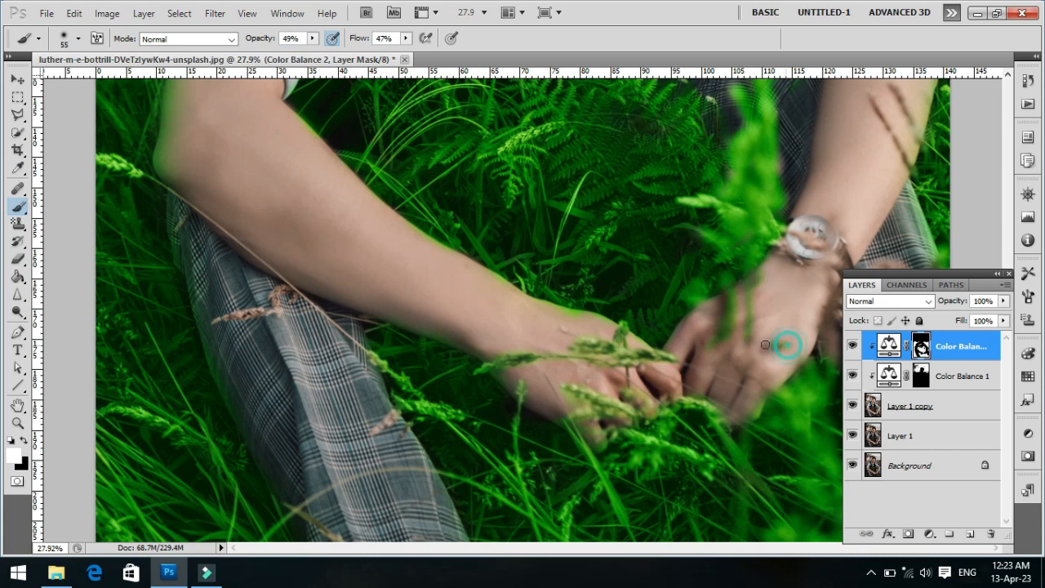
# - Raise the Brush flow to 65% and tint the grass blades over the watch and both trouser legs green
pyautogui.scroll(-1, 831, 245)
pyautogui.moveTo(906, 254); pyautogui.dragTo(898, 238)
pyautogui.click(406, 39)
pyautogui.moveTo(408, 51); pyautogui.dragTo(422, 52)
pyautogui.moveTo(904, 252)
pyautogui.mouseDown()
pyautogui.moveTo(885, 249)
pyautogui.moveTo(892, 256)
pyautogui.mouseUp()
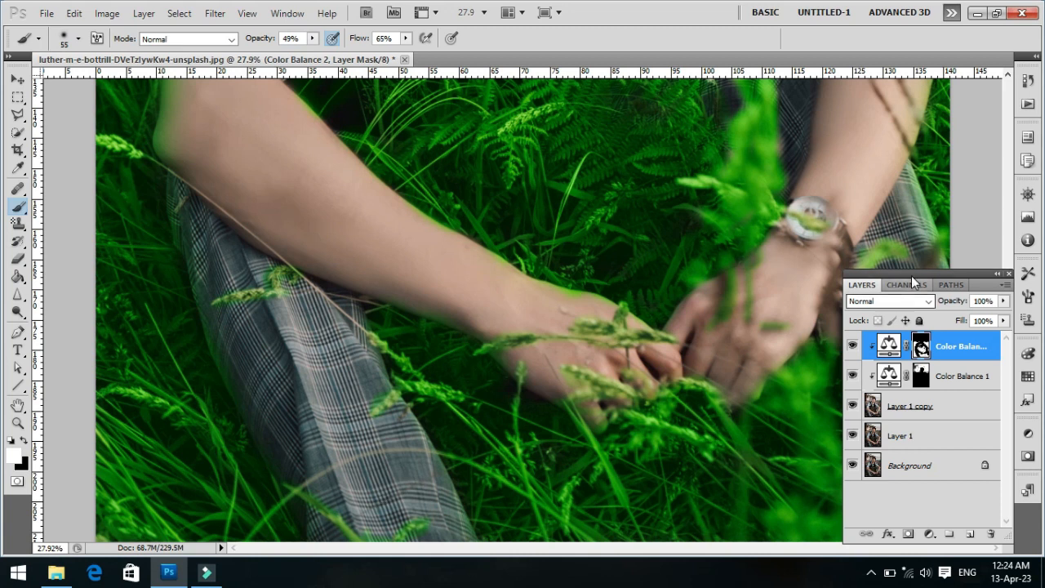
# - Move the Layers panel aside and tint the stalks over the right trouser leg, forearm and sleeve and the tall grass against the sky green
pyautogui.moveTo(923, 275); pyautogui.dragTo(332, 221)
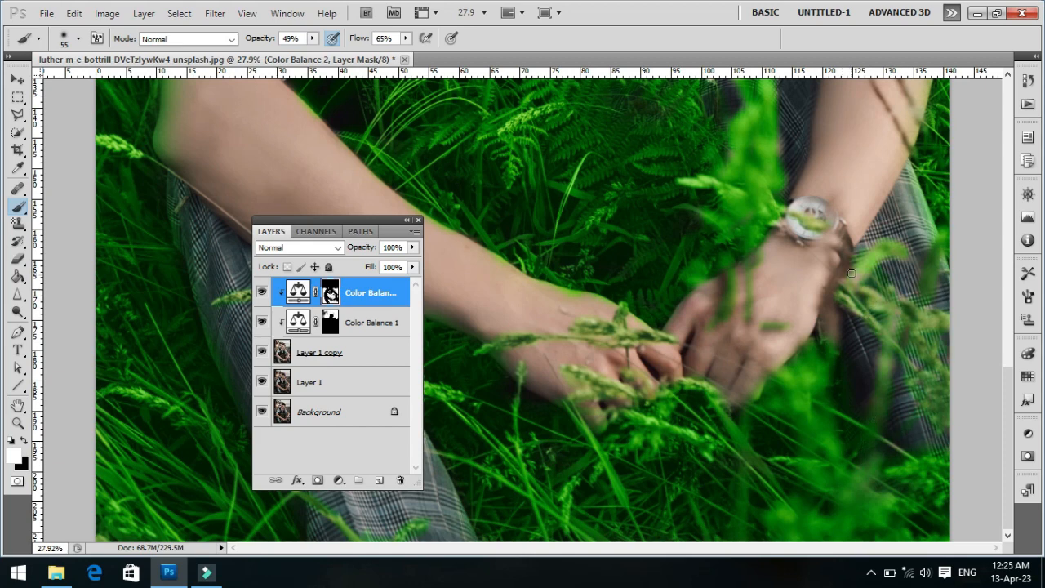
pyautogui.scroll(5, 796, 238)
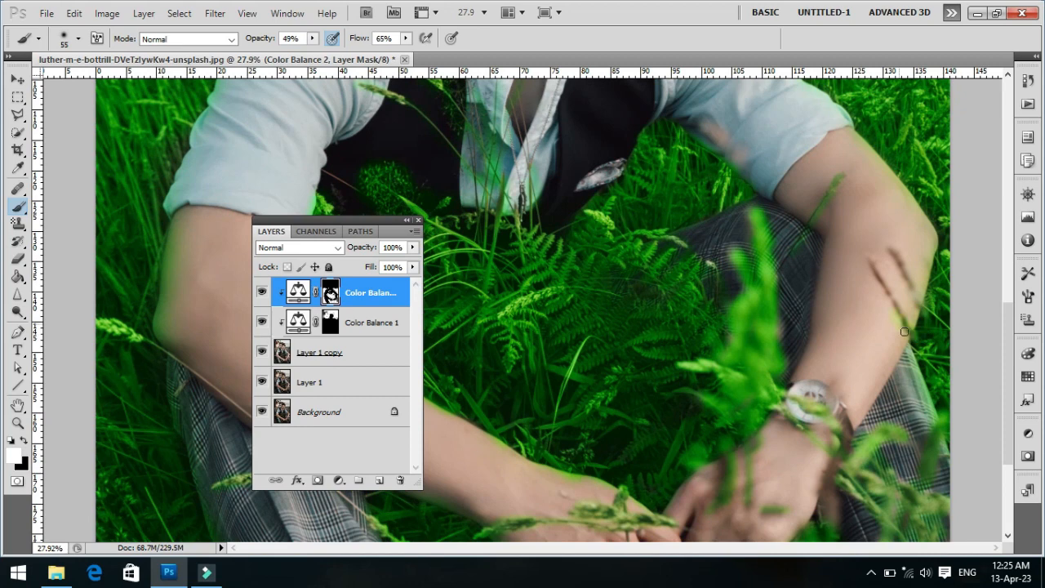
pyautogui.scroll(3, 707, 326)
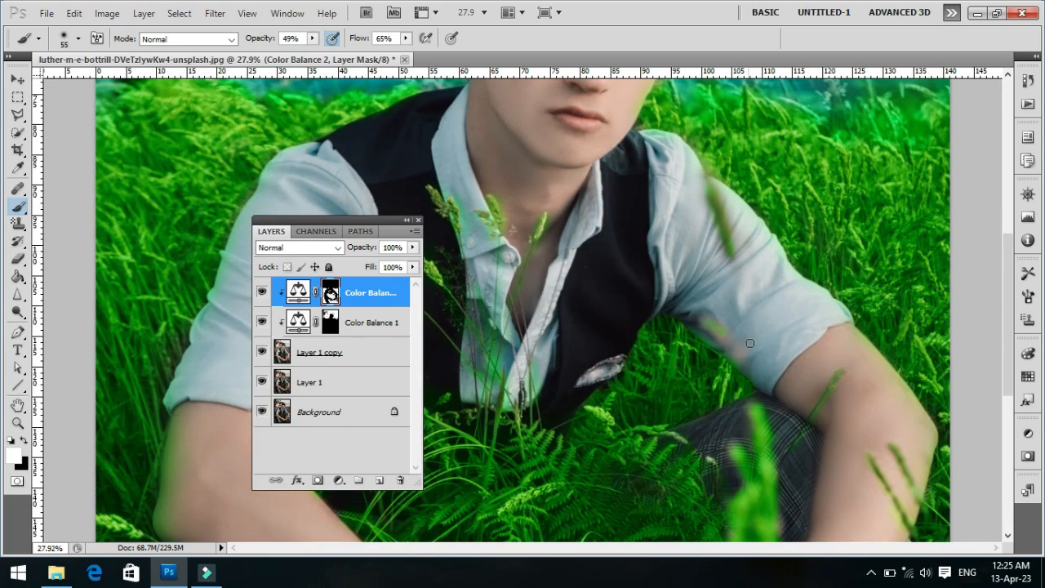
pyautogui.scroll(5, 751, 343)
pyautogui.moveTo(771, 272)
pyautogui.mouseDown()
pyautogui.moveTo(772, 314)
pyautogui.moveTo(807, 356)
pyautogui.moveTo(801, 299)
pyautogui.moveTo(812, 321)
pyautogui.moveTo(818, 278)
pyautogui.moveTo(834, 341)
pyautogui.moveTo(868, 280)
pyautogui.moveTo(859, 281)
pyautogui.moveTo(871, 314)
pyautogui.mouseUp()
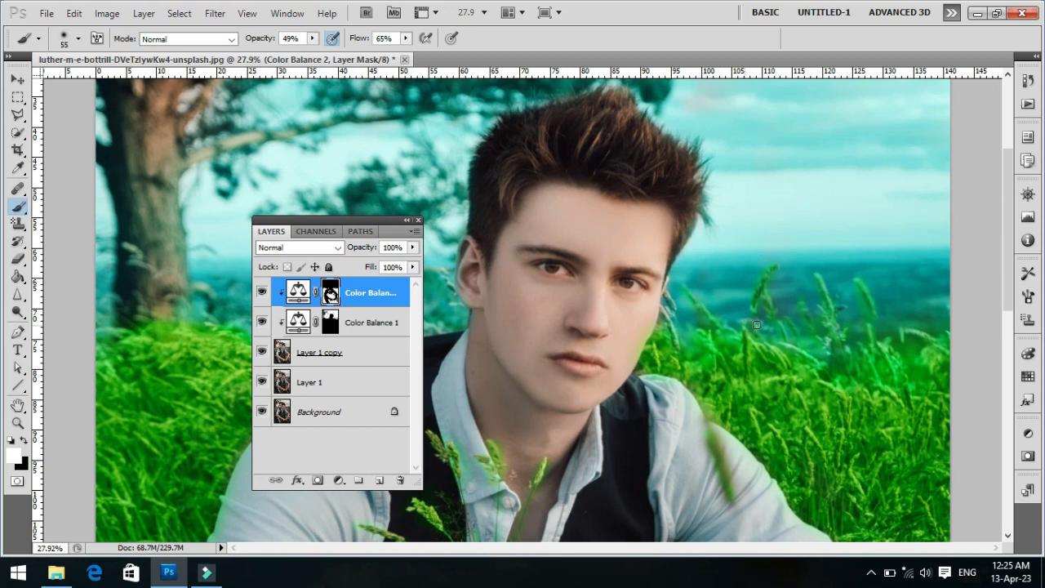
# - Tint the grass head on the collar and the fronds behind the neck green, raising the Brush flow to 85%
pyautogui.moveTo(366, 217); pyautogui.dragTo(940, 279)
pyautogui.moveTo(502, 459); pyautogui.dragTo(493, 464)
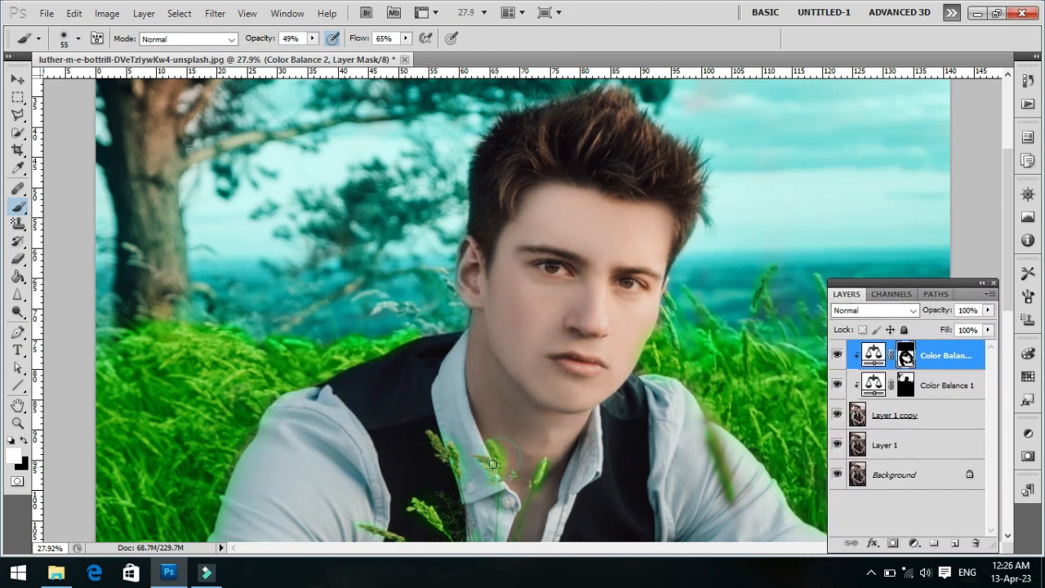
pyautogui.moveTo(404, 40); pyautogui.dragTo(422, 51)
pyautogui.click(374, 310)
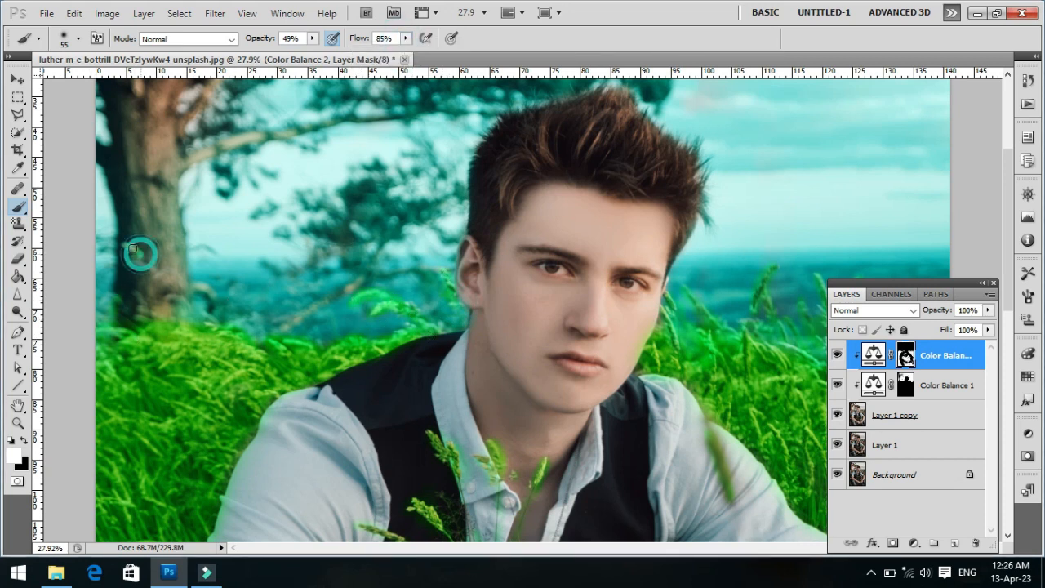
# - Paint the green tint on the low foliage between the tree trunk and the head, enlarging the Brush to 85 px
pyautogui.moveTo(357, 277); pyautogui.dragTo(270, 340)
pyautogui.moveTo(369, 277)
pyautogui.mouseDown()
pyautogui.moveTo(370, 249)
pyautogui.moveTo(483, 245)
pyautogui.moveTo(383, 206)
pyautogui.moveTo(372, 190)
pyautogui.moveTo(377, 168)
pyautogui.moveTo(379, 189)
pyautogui.moveTo(365, 192)
pyautogui.moveTo(344, 240)
pyautogui.moveTo(320, 231)
pyautogui.moveTo(335, 207)
pyautogui.moveTo(305, 198)
pyautogui.moveTo(323, 191)
pyautogui.moveTo(300, 229)
pyautogui.moveTo(282, 231)
pyautogui.moveTo(287, 216)
pyautogui.moveTo(263, 196)
pyautogui.mouseUp()
pyautogui.rightClick(400, 210)
pyautogui.click(474, 243)
pyautogui.moveTo(408, 206)
pyautogui.mouseDown()
pyautogui.moveTo(415, 128)
pyautogui.moveTo(450, 188)
pyautogui.moveTo(425, 213)
pyautogui.mouseUp()
pyautogui.moveTo(314, 265)
pyautogui.mouseDown()
pyautogui.moveTo(263, 266)
pyautogui.moveTo(325, 238)
pyautogui.moveTo(385, 285)
pyautogui.moveTo(442, 277)
pyautogui.mouseUp()
pyautogui.scroll(4, 440, 277)
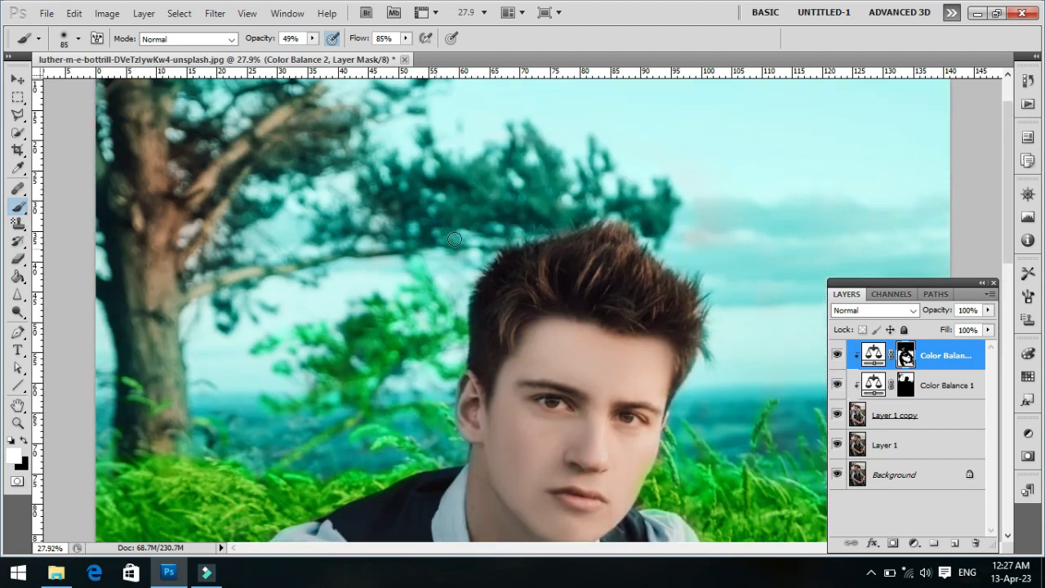
# - Raise the Brush flow to 100% and opacity to 76%, and paint the long branch and its foliage above the head green
pyautogui.moveTo(406, 38); pyautogui.dragTo(418, 54)
pyautogui.click(314, 39)
pyautogui.moveTo(315, 41); pyautogui.dragTo(337, 45)
pyautogui.moveTo(568, 219)
pyautogui.mouseDown()
pyautogui.moveTo(533, 167)
pyautogui.moveTo(551, 194)
pyautogui.moveTo(537, 241)
pyautogui.moveTo(514, 166)
pyautogui.moveTo(531, 219)
pyautogui.moveTo(425, 180)
pyautogui.moveTo(444, 215)
pyautogui.moveTo(510, 214)
pyautogui.moveTo(497, 233)
pyautogui.moveTo(546, 252)
pyautogui.moveTo(579, 211)
pyautogui.moveTo(611, 200)
pyautogui.moveTo(597, 239)
pyautogui.moveTo(657, 242)
pyautogui.moveTo(667, 222)
pyautogui.moveTo(660, 276)
pyautogui.moveTo(670, 245)
pyautogui.moveTo(516, 265)
pyautogui.moveTo(451, 249)
pyautogui.moveTo(478, 263)
pyautogui.moveTo(427, 270)
pyautogui.moveTo(435, 225)
pyautogui.moveTo(418, 227)
pyautogui.moveTo(394, 201)
pyautogui.moveTo(377, 204)
pyautogui.moveTo(361, 222)
pyautogui.moveTo(361, 267)
pyautogui.moveTo(402, 282)
pyautogui.moveTo(412, 273)
pyautogui.moveTo(489, 284)
pyautogui.moveTo(549, 261)
pyautogui.moveTo(348, 241)
pyautogui.moveTo(313, 249)
pyautogui.moveTo(347, 274)
pyautogui.moveTo(341, 289)
pyautogui.moveTo(220, 339)
pyautogui.moveTo(262, 339)
pyautogui.mouseUp()
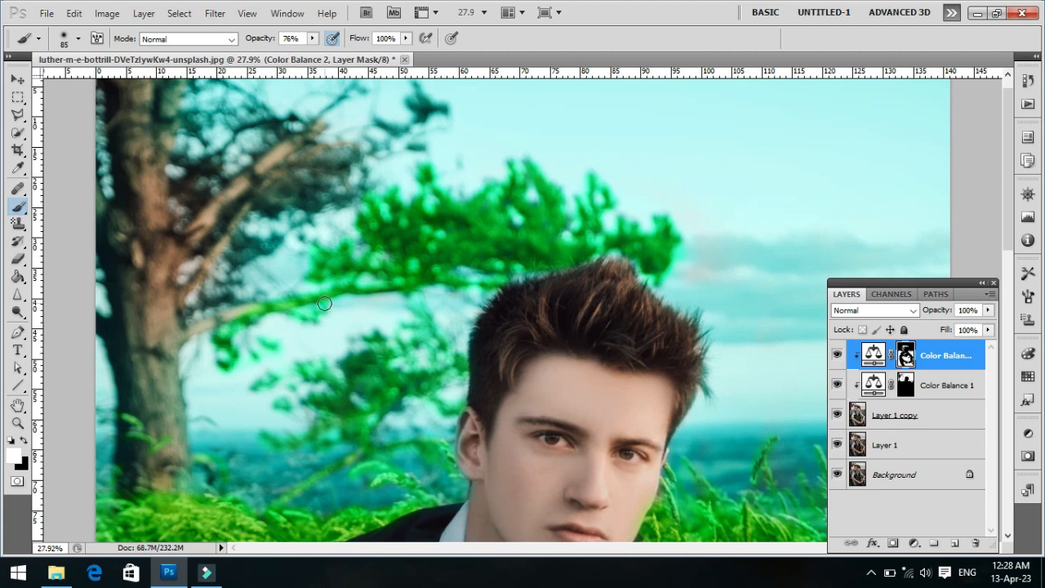
# - Paint the green tint on the remaining upper foliage around the trunk and on the grass at the tree's base
pyautogui.press('z')
pyautogui.moveTo(430, 319)
pyautogui.mouseDown()
pyautogui.moveTo(397, 240)
pyautogui.moveTo(446, 251)
pyautogui.moveTo(410, 135)
pyautogui.moveTo(430, 147)
pyautogui.moveTo(409, 153)
pyautogui.moveTo(382, 186)
pyautogui.moveTo(367, 152)
pyautogui.moveTo(326, 188)
pyautogui.moveTo(359, 202)
pyautogui.moveTo(269, 273)
pyautogui.moveTo(297, 251)
pyautogui.mouseUp()
pyautogui.press('b')
pyautogui.moveTo(332, 181)
pyautogui.mouseDown()
pyautogui.moveTo(409, 85)
pyautogui.moveTo(374, 131)
pyautogui.moveTo(323, 139)
pyautogui.moveTo(307, 162)
pyautogui.moveTo(277, 172)
pyautogui.moveTo(286, 81)
pyautogui.moveTo(266, 122)
pyautogui.moveTo(289, 182)
pyautogui.mouseUp()
pyautogui.moveTo(210, 183)
pyautogui.mouseDown()
pyautogui.moveTo(193, 158)
pyautogui.moveTo(198, 191)
pyautogui.mouseUp()
pyautogui.moveTo(218, 356)
pyautogui.mouseDown()
pyautogui.moveTo(272, 386)
pyautogui.moveTo(254, 403)
pyautogui.moveTo(297, 421)
pyautogui.moveTo(341, 427)
pyautogui.mouseUp()
pyautogui.moveTo(273, 418); pyautogui.dragTo(191, 425)
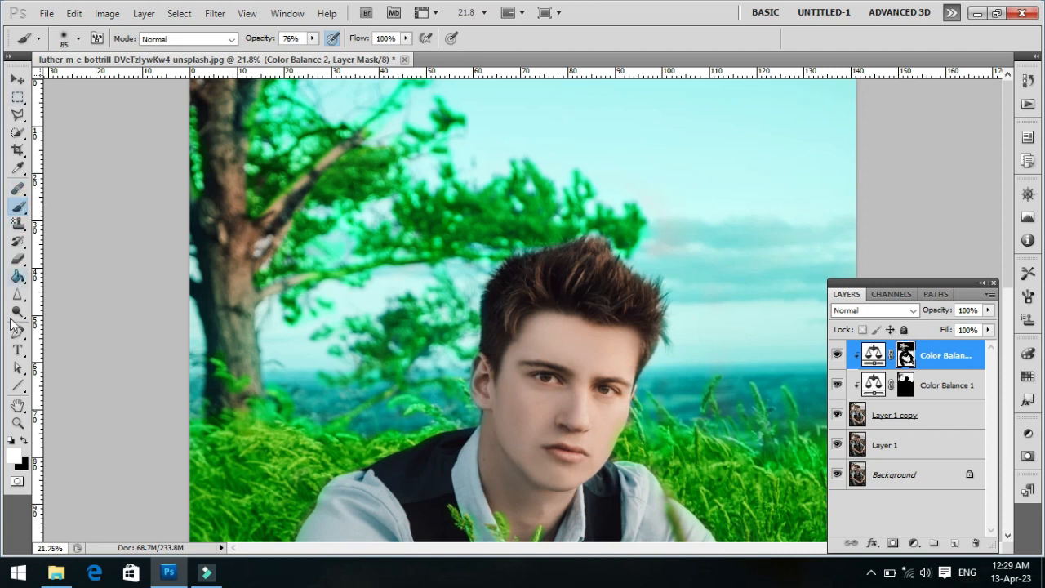
# - Add a third Color Balance adjustment layer above the others and set its Midtones Cyan–Red value to -100
pyautogui.click(18, 421)
pyautogui.moveTo(537, 342); pyautogui.dragTo(552, 261)
pyautogui.click(496, 304)
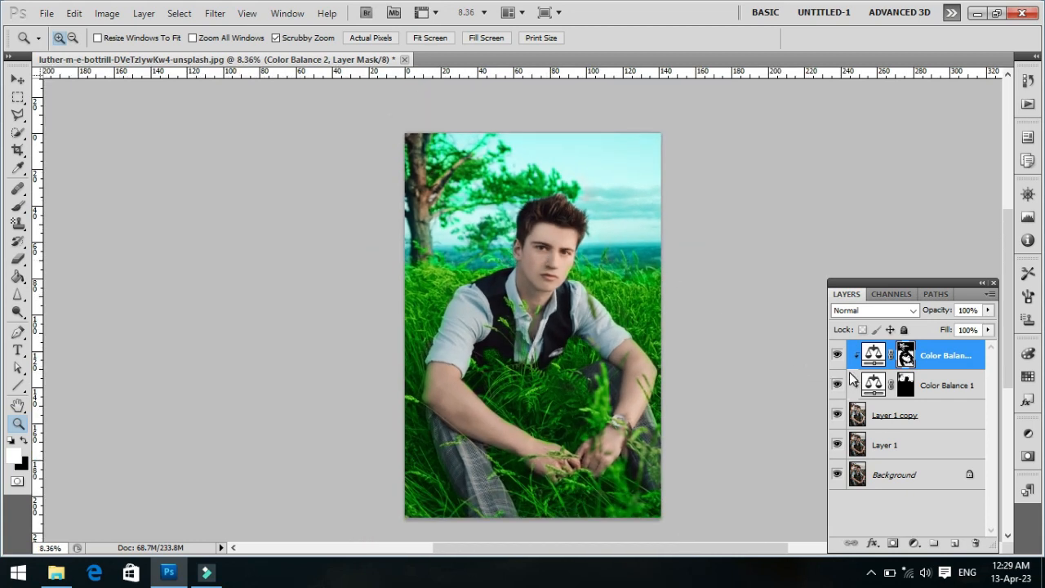
pyautogui.click(913, 543)
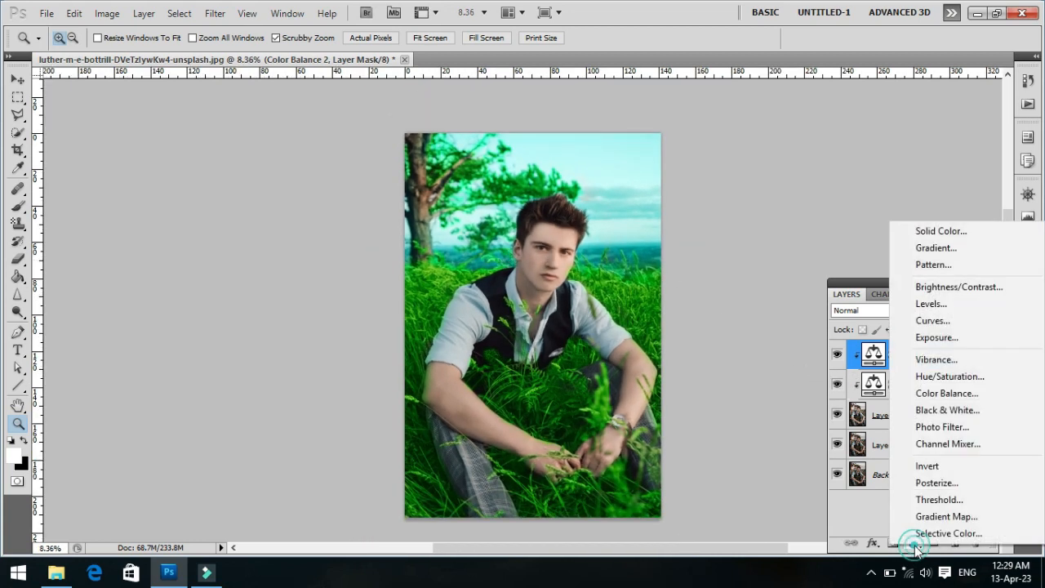
pyautogui.click(945, 394)
pyautogui.moveTo(914, 397); pyautogui.dragTo(846, 394)
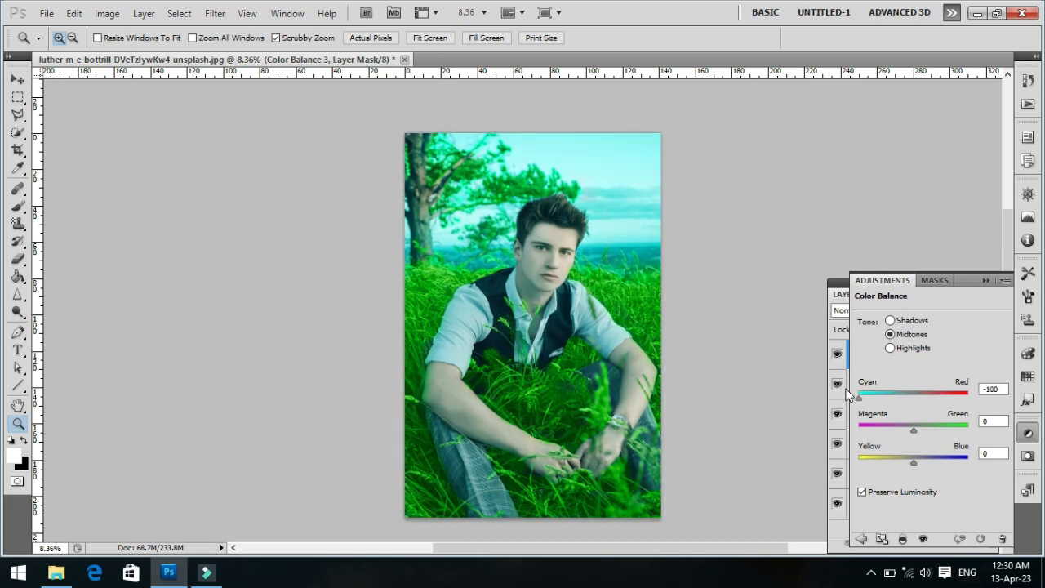
# - Shift the new layer's Highlights strongly toward cyan and set its Shadows Cyan–Red value to -100
pyautogui.click(890, 347)
pyautogui.click(879, 391)
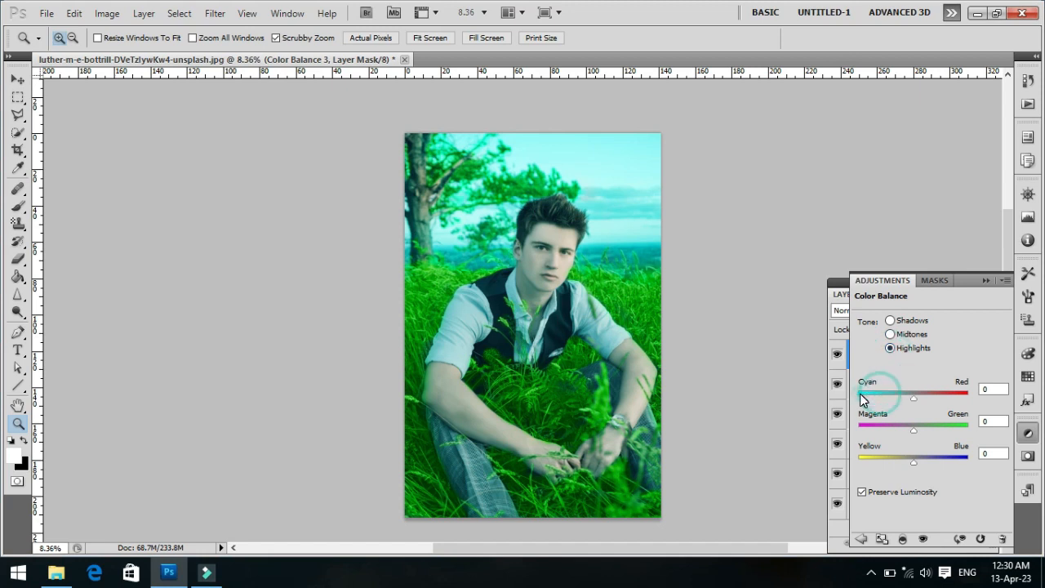
pyautogui.moveTo(913, 398); pyautogui.dragTo(860, 397)
pyautogui.click(890, 321)
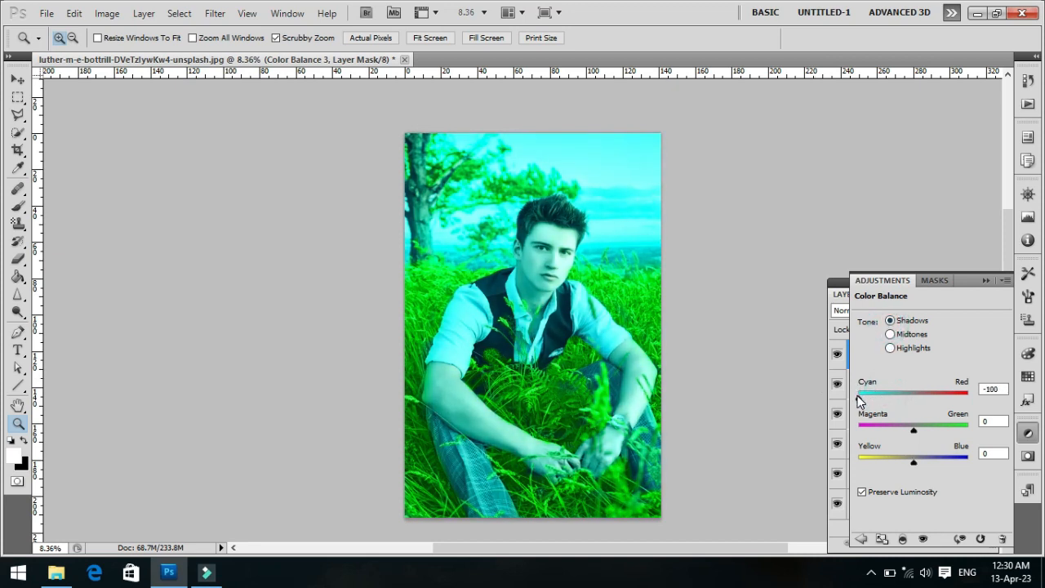
# - Invert the third Color Balance layer's mask to black and set the Brush opacity to 100%
pyautogui.click(984, 282)
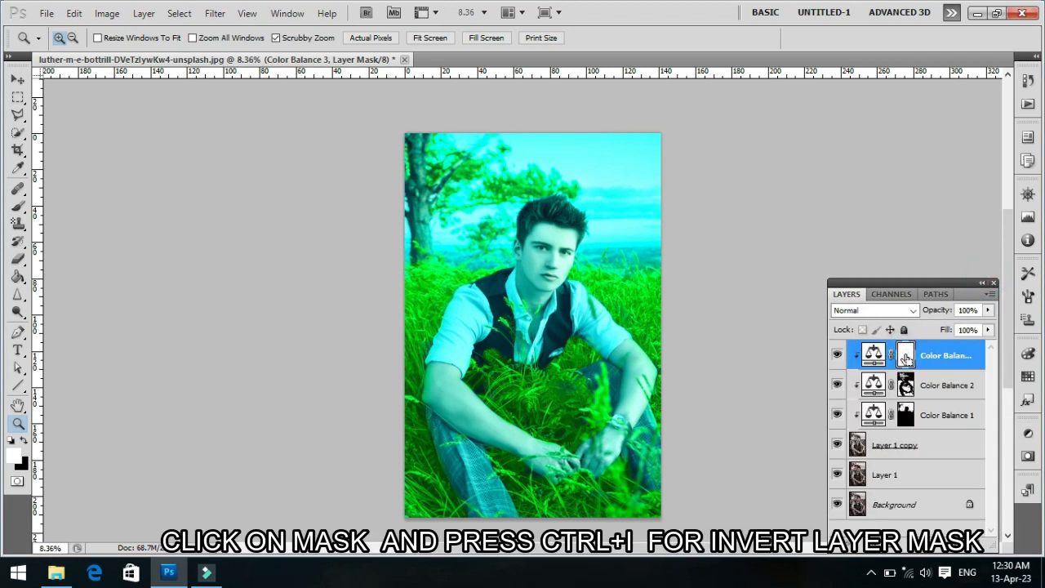
pyautogui.hotkey('ctrl', 'i')
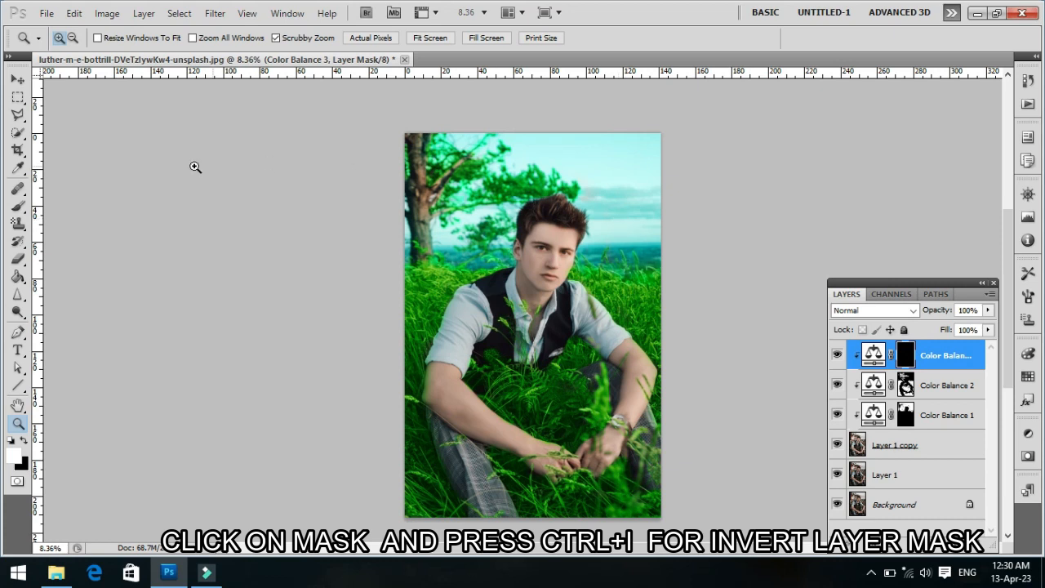
pyautogui.click(18, 205)
pyautogui.click(312, 39)
pyautogui.moveTo(315, 51); pyautogui.dragTo(354, 61)
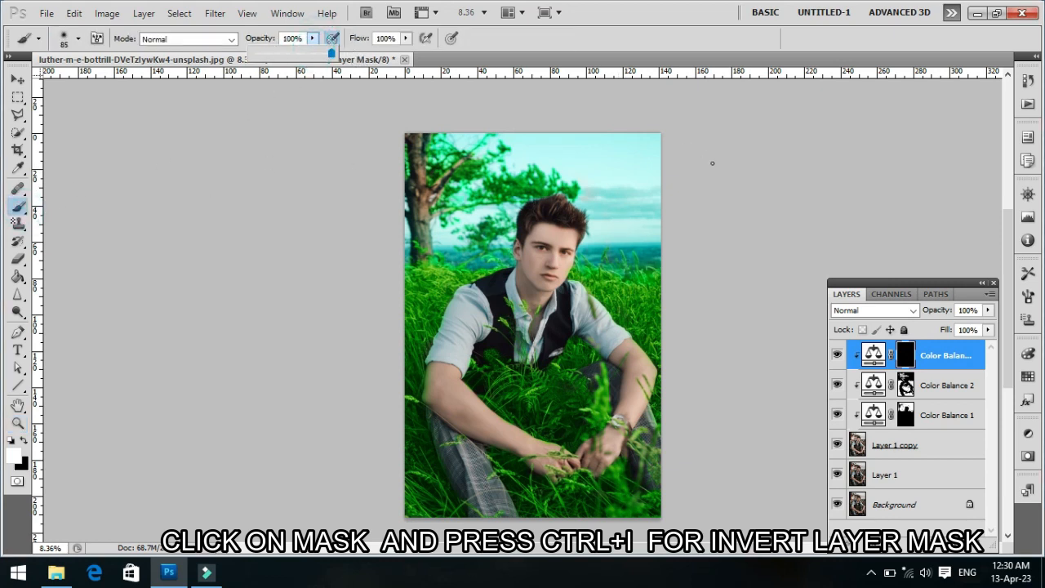
# - Paint the cyan tint over the open sky beside the tree, using a soft brush at 494 px and then 715 px
pyautogui.rightClick(659, 169)
pyautogui.moveTo(714, 197); pyautogui.dragTo(785, 196)
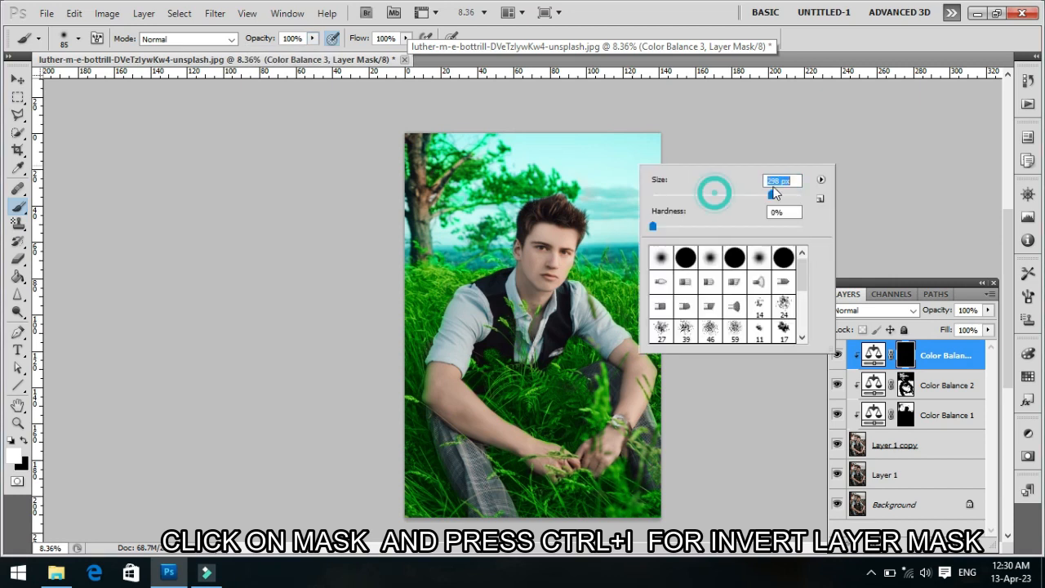
pyautogui.press('Return')
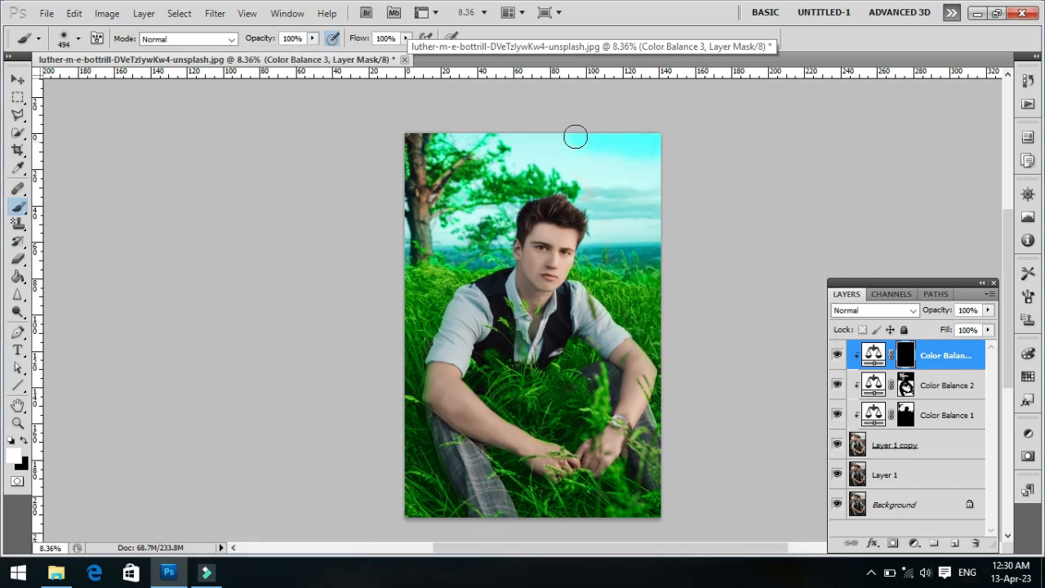
pyautogui.rightClick(671, 175)
pyautogui.moveTo(794, 200); pyautogui.dragTo(800, 200)
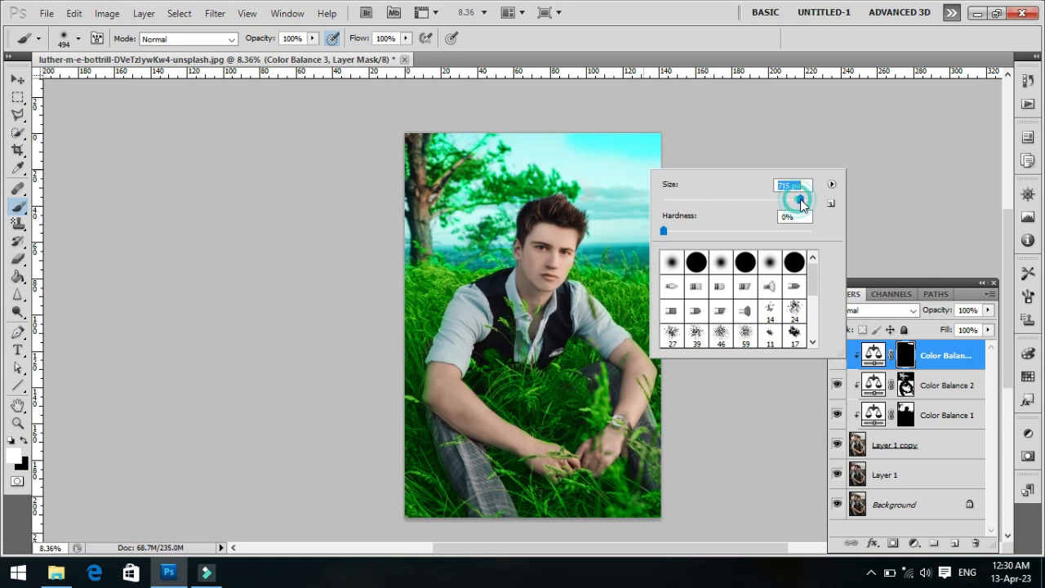
pyautogui.press('Return')
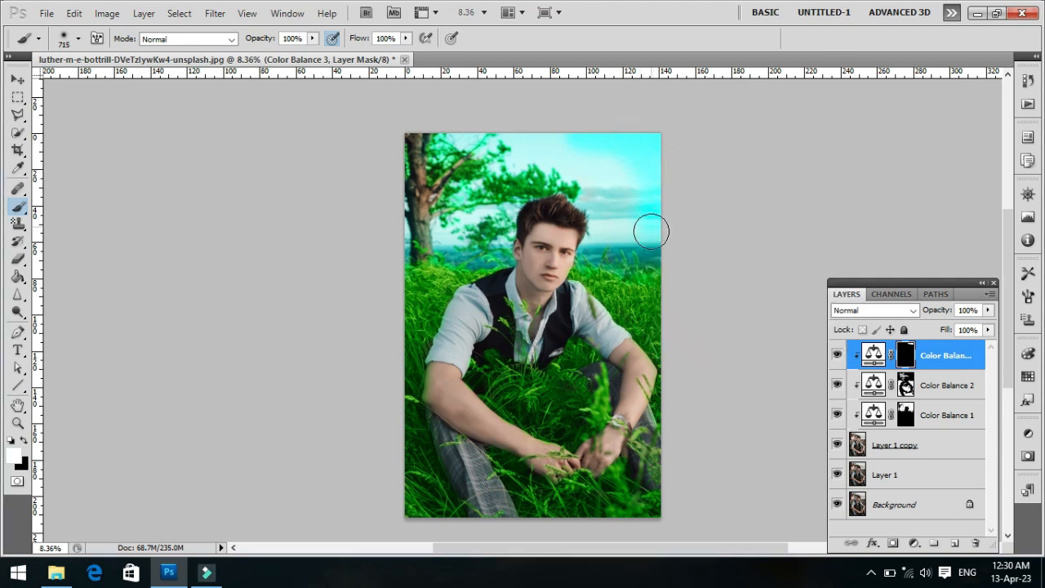
pyautogui.moveTo(635, 219)
pyautogui.mouseDown()
pyautogui.moveTo(635, 190)
pyautogui.moveTo(623, 225)
pyautogui.moveTo(602, 154)
pyautogui.moveTo(609, 205)
pyautogui.moveTo(601, 162)
pyautogui.moveTo(502, 133)
pyautogui.moveTo(567, 165)
pyautogui.moveTo(597, 195)
pyautogui.moveTo(623, 245)
pyautogui.moveTo(664, 251)
pyautogui.mouseUp()
# - Paint the cyan tint on the sky around the trunk and between the branches, reducing the brush to 180 px
pyautogui.moveTo(449, 237)
pyautogui.mouseDown()
pyautogui.moveTo(448, 208)
pyautogui.moveTo(538, 177)
pyautogui.moveTo(474, 234)
pyautogui.mouseUp()
pyautogui.rightClick(473, 235)
pyautogui.write('180')
pyautogui.press('Return')
pyautogui.moveTo(460, 235)
pyautogui.mouseDown()
pyautogui.moveTo(476, 266)
pyautogui.moveTo(513, 234)
pyautogui.moveTo(512, 217)
pyautogui.moveTo(491, 202)
pyautogui.moveTo(494, 144)
pyautogui.moveTo(521, 166)
pyautogui.mouseUp()
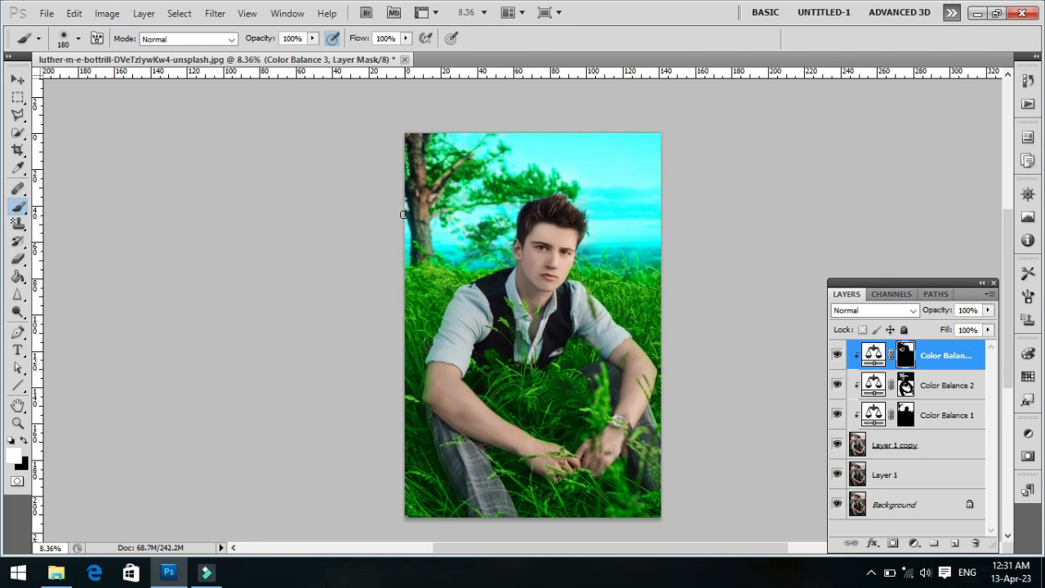
# - Enlarge the brush to 666 px, cover the remaining upper sky with the cyan tint, and switch to the Move tool
pyautogui.rightClick(635, 195)
pyautogui.click(549, 149)
pyautogui.rightClick(627, 157)
pyautogui.click(785, 189)
pyautogui.click(593, 141)
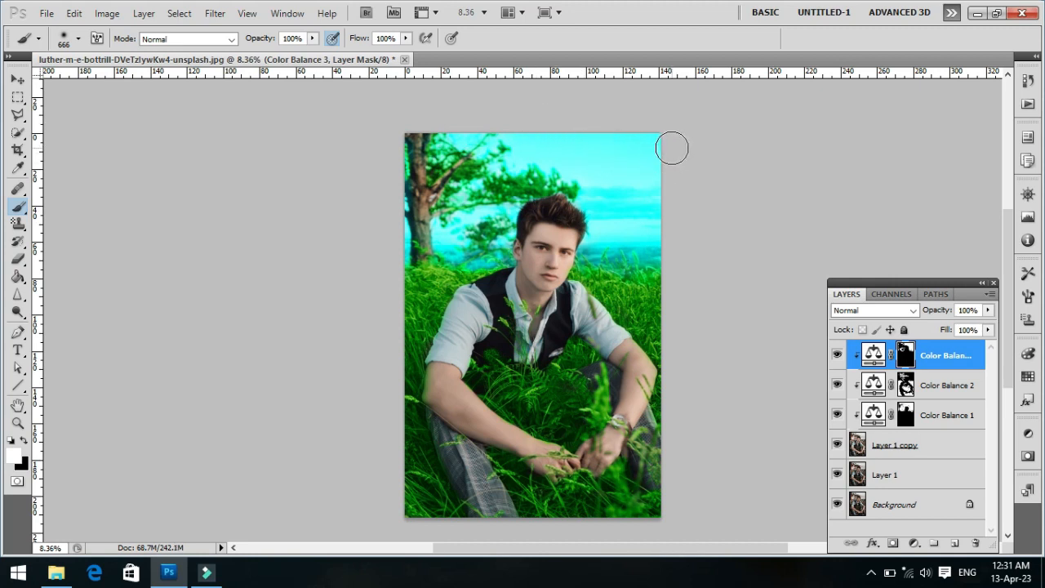
pyautogui.click(19, 78)
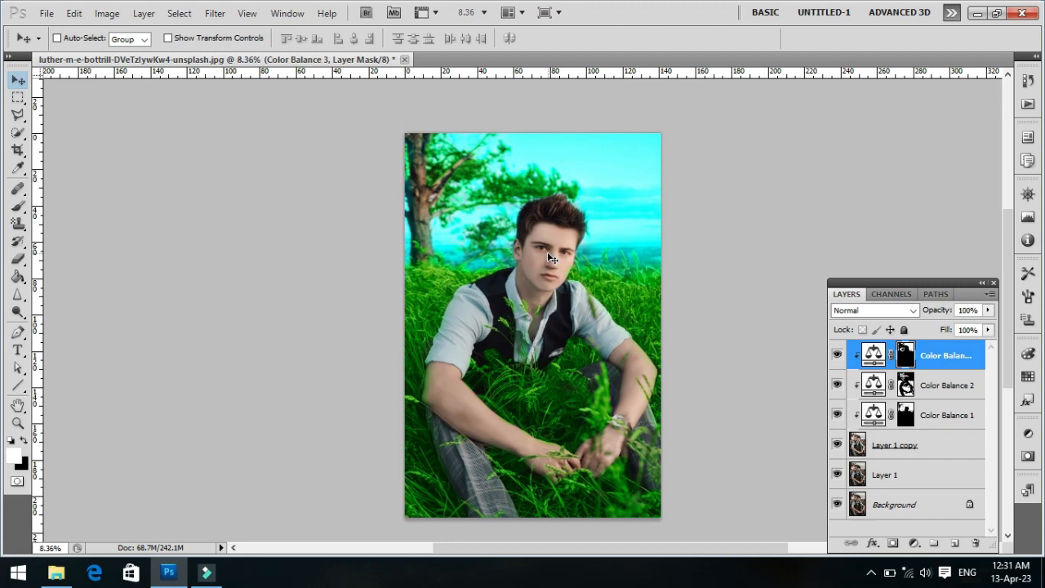
# - Mask the cyan tint off the hair beside the open sky with a 666 px black brush at 43% opacity
pyautogui.press('z')
pyautogui.moveTo(548, 253); pyautogui.dragTo(571, 175)
pyautogui.moveTo(582, 133); pyautogui.dragTo(260, 301)
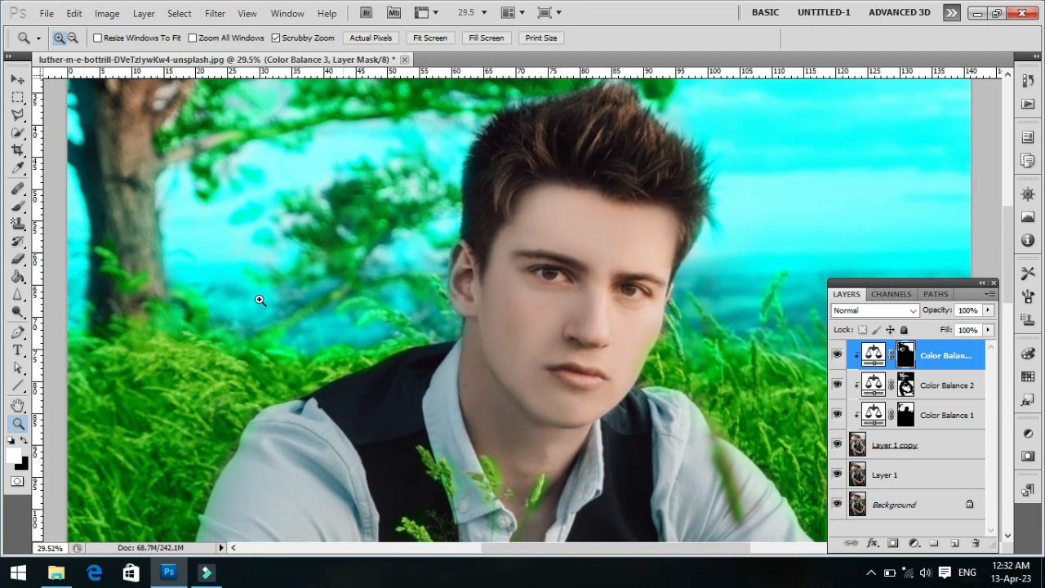
pyautogui.click(19, 207)
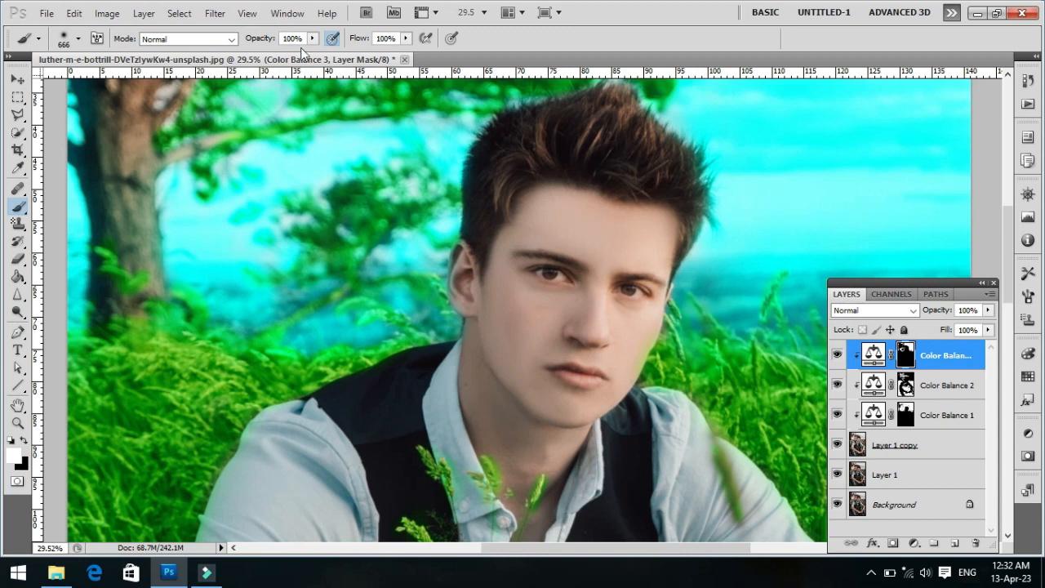
pyautogui.click(25, 439)
pyautogui.click(312, 38)
pyautogui.moveTo(315, 53); pyautogui.dragTo(269, 54)
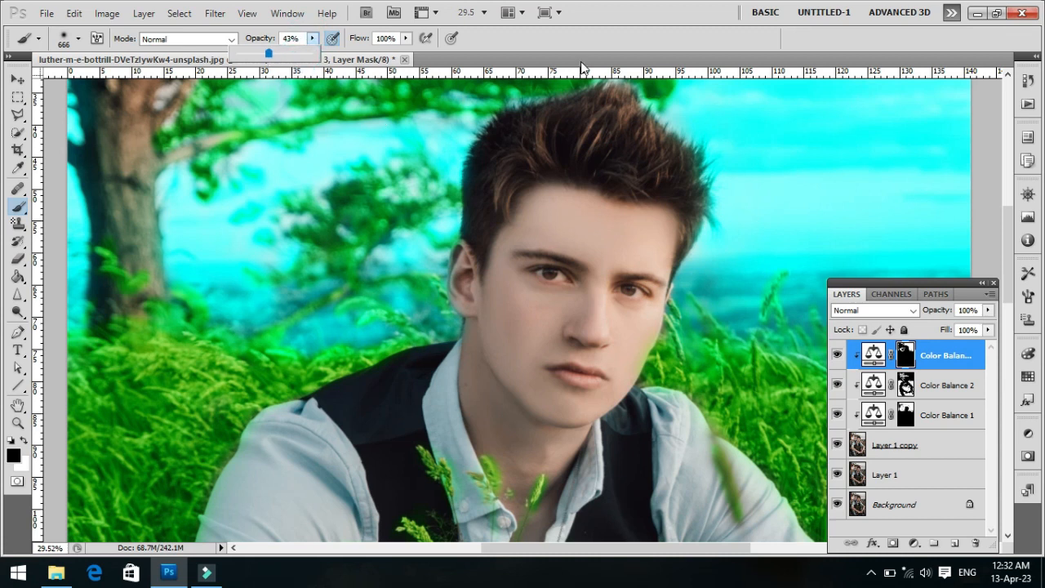
pyautogui.click(674, 143)
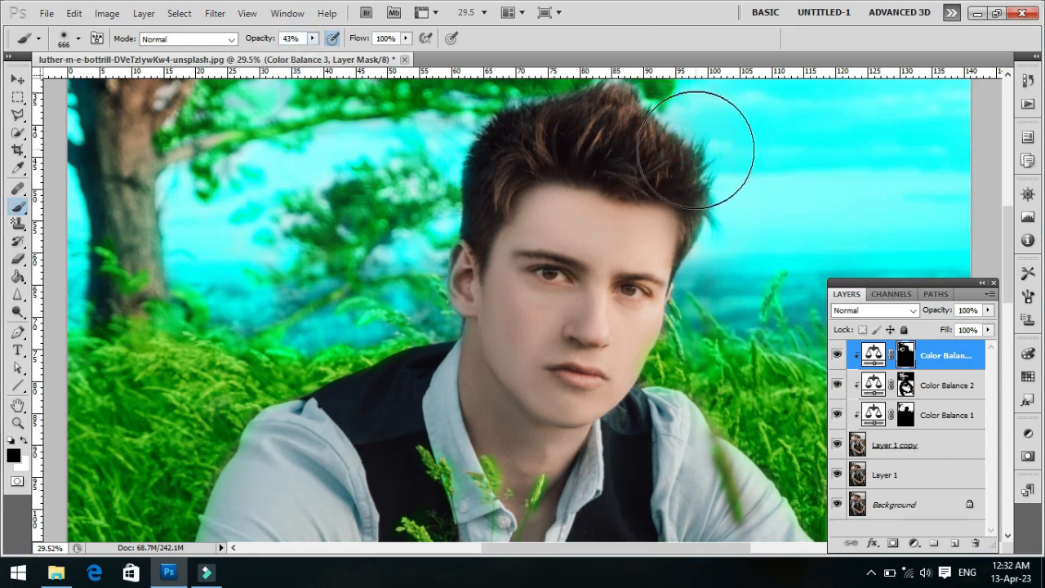
pyautogui.click(704, 193)
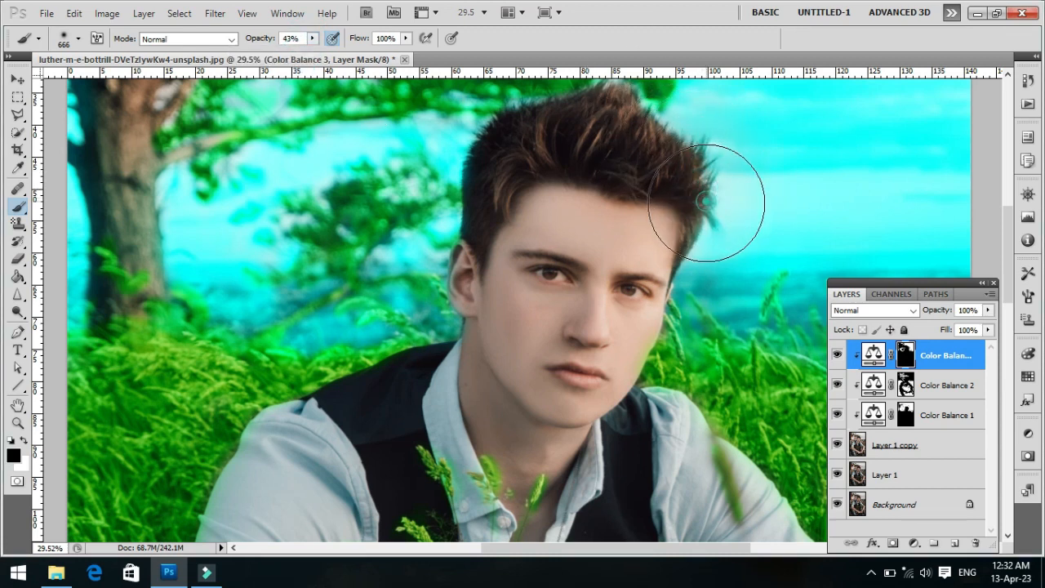
# - Clean the cyan tint off both edges of the hair with a 172 px brush, and make Layer 1 copy active
pyautogui.rightClick(719, 200)
pyautogui.click(840, 223)
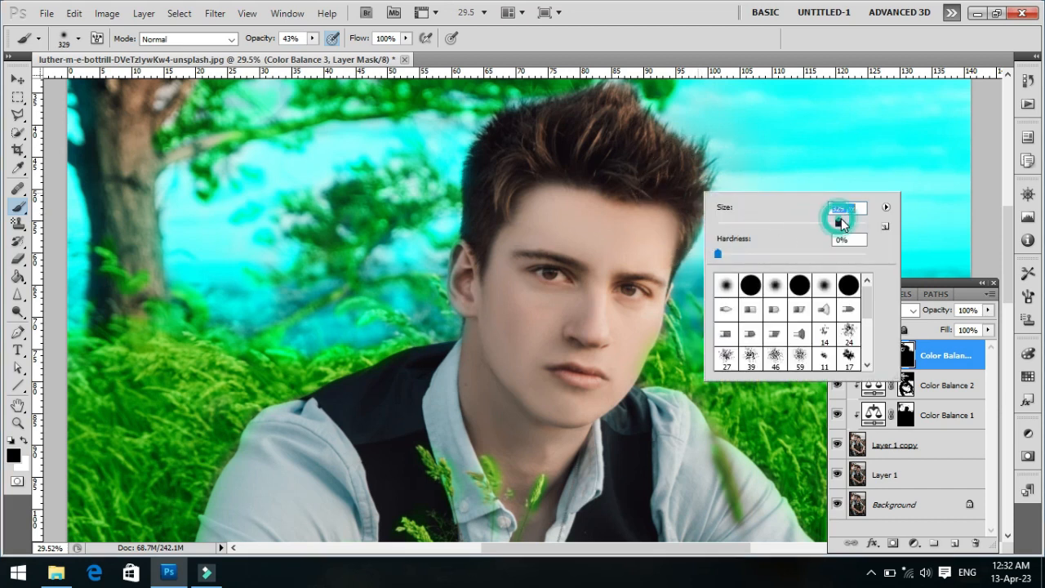
pyautogui.click(820, 222)
pyautogui.click(692, 173)
pyautogui.moveTo(706, 220)
pyautogui.mouseDown()
pyautogui.moveTo(702, 235)
pyautogui.moveTo(717, 220)
pyautogui.moveTo(695, 205)
pyautogui.moveTo(715, 227)
pyautogui.moveTo(689, 162)
pyautogui.moveTo(654, 122)
pyautogui.mouseUp()
pyautogui.moveTo(500, 108)
pyautogui.mouseDown()
pyautogui.moveTo(471, 162)
pyautogui.moveTo(470, 217)
pyautogui.moveTo(515, 188)
pyautogui.moveTo(525, 154)
pyautogui.moveTo(504, 185)
pyautogui.mouseUp()
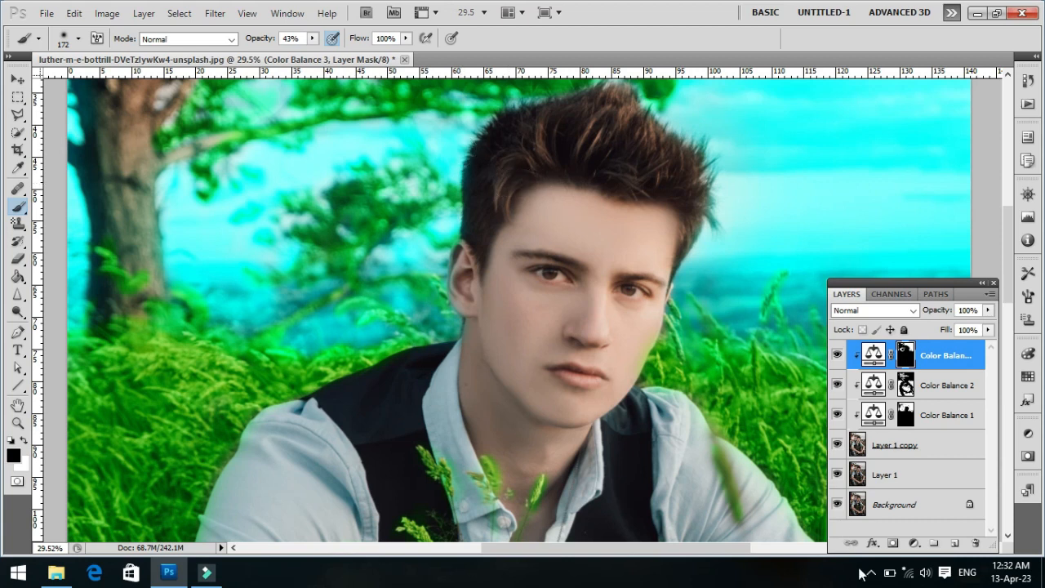
pyautogui.click(894, 449)
pyautogui.press('x')
pyautogui.moveTo(672, 161); pyautogui.dragTo(690, 194)
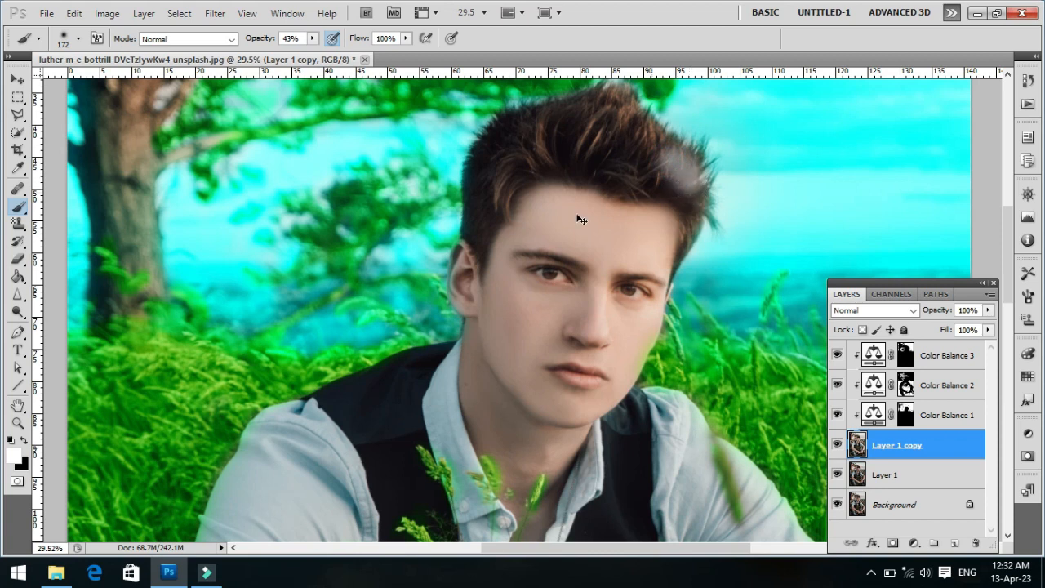
pyautogui.hotkey('ctrl', 'z')
pyautogui.click(25, 440)
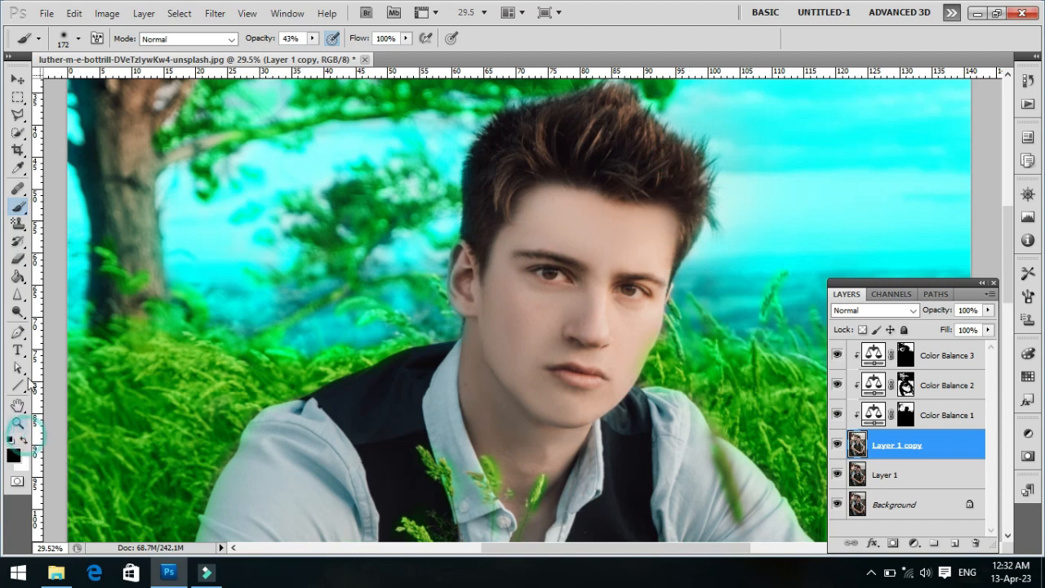
# - Set the brush flow to 32% and darken the hair edge beside the open sky with black on Layer 1 copy
pyautogui.click(407, 38)
pyautogui.moveTo(408, 53); pyautogui.dragTo(354, 53)
pyautogui.click(687, 155)
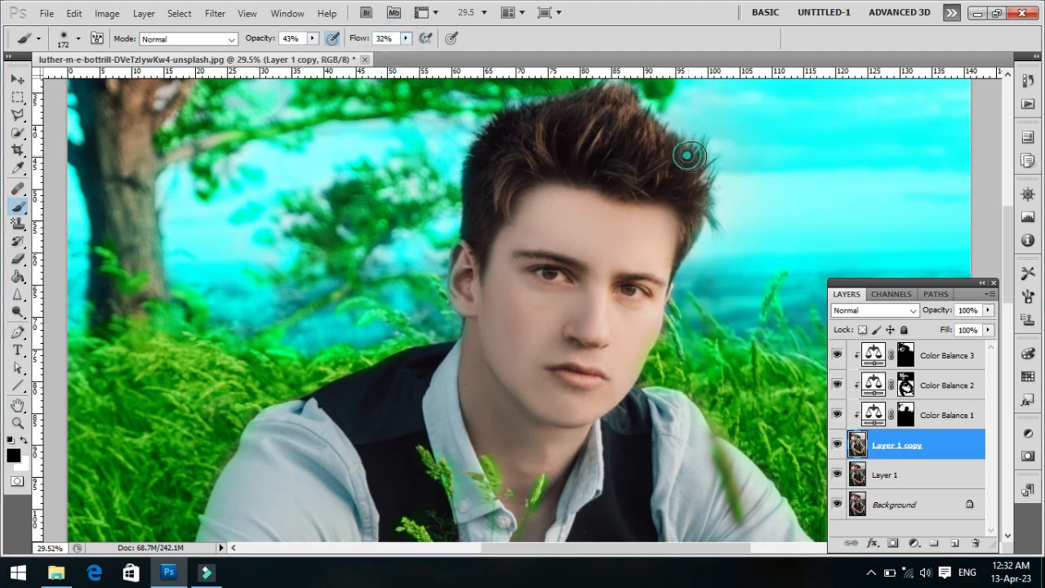
pyautogui.moveTo(695, 179); pyautogui.dragTo(710, 226)
pyautogui.moveTo(706, 221); pyautogui.dragTo(714, 222)
# - Darken the tree trunk on Layer 1 copy with black, lowering the brush to 16% flow and 18% opacity
pyautogui.scroll(1, 675, 222)
pyautogui.scroll(5, 287, 279)
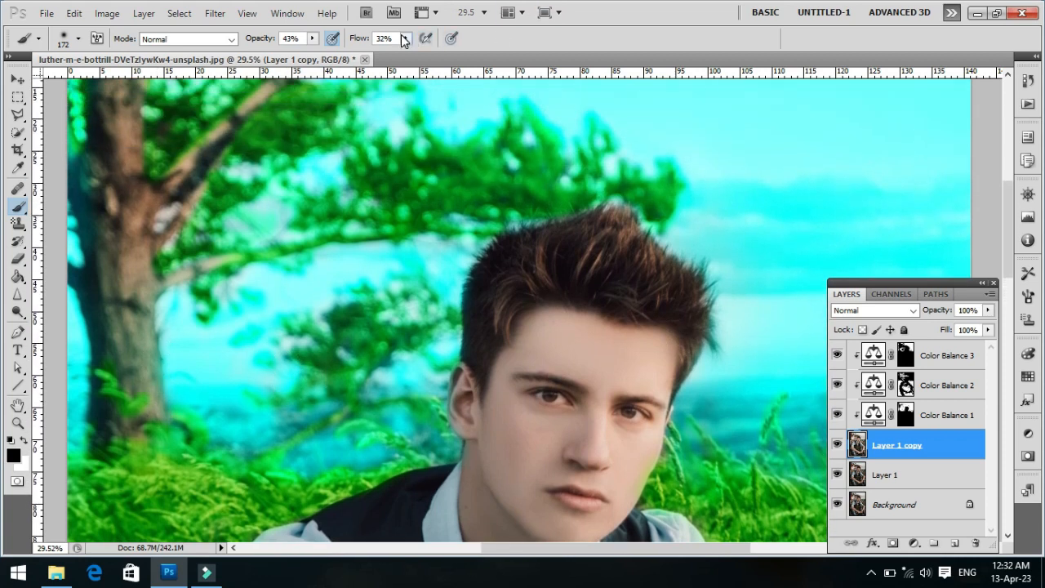
pyautogui.moveTo(402, 41); pyautogui.dragTo(394, 60)
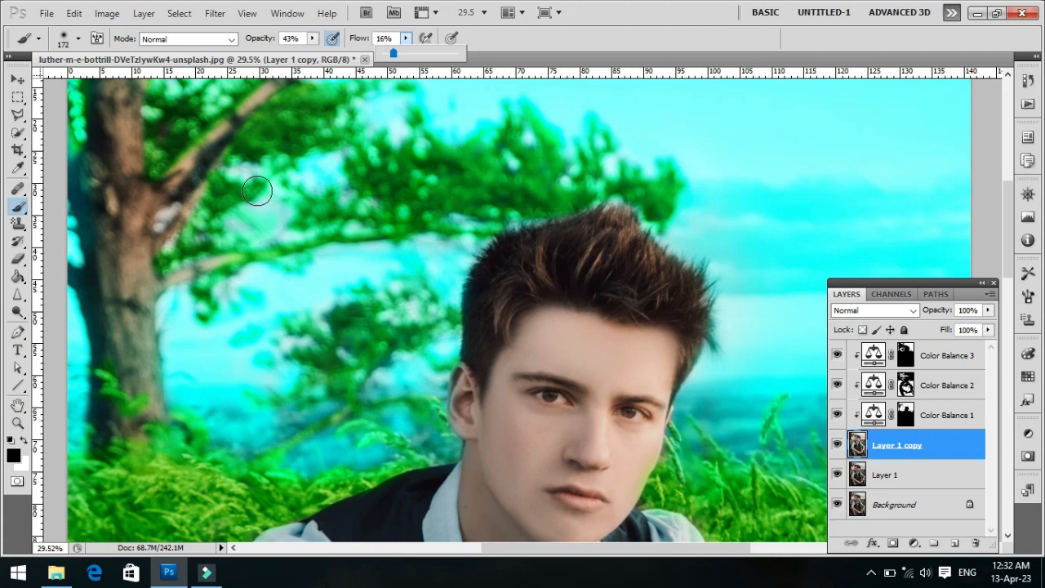
pyautogui.click(130, 363)
pyautogui.moveTo(312, 39); pyautogui.dragTo(292, 54)
pyautogui.click(103, 363)
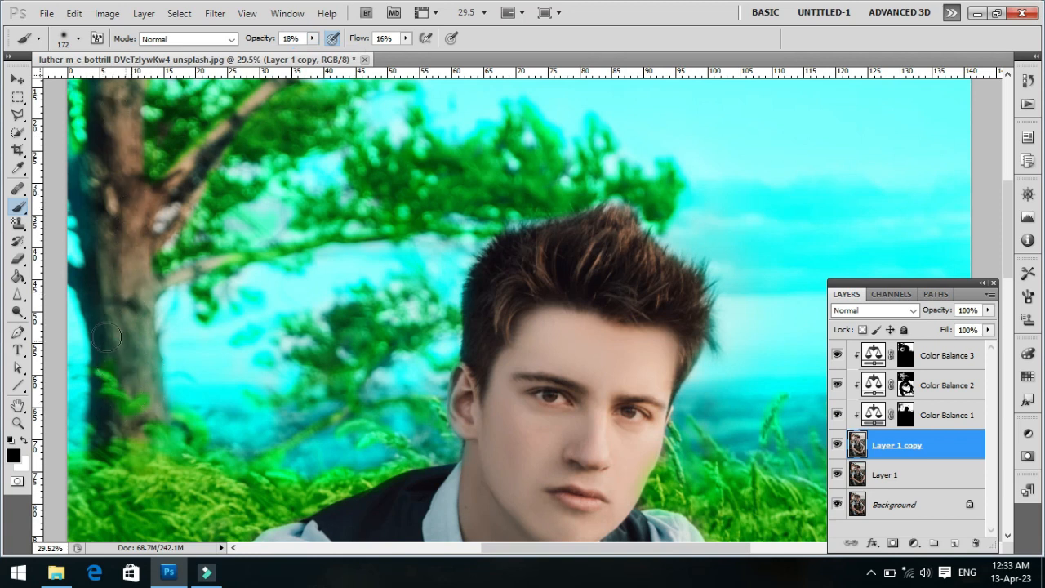
pyautogui.moveTo(89, 172); pyautogui.dragTo(76, 151)
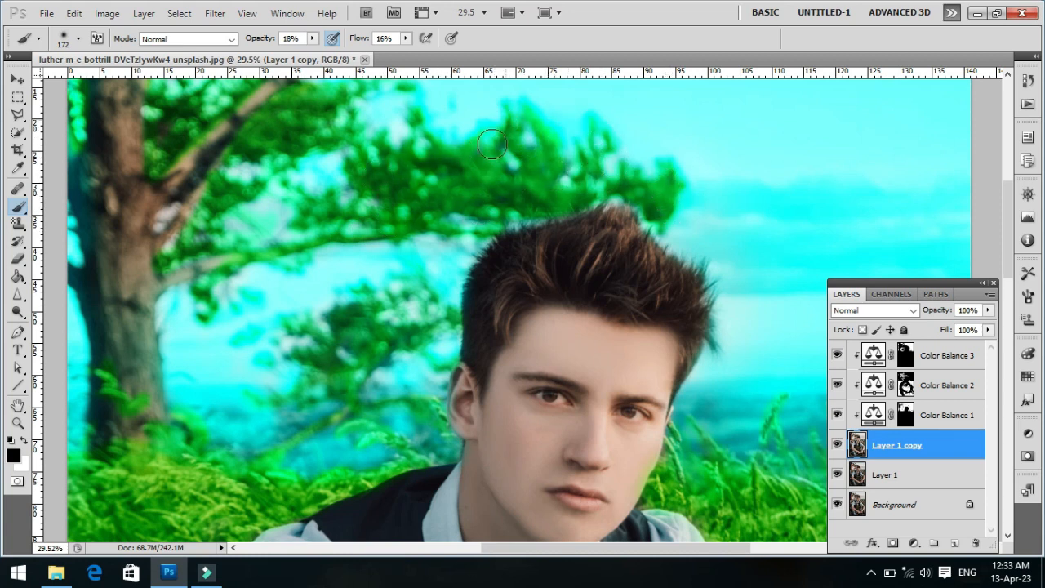
pyautogui.scroll(3, 490, 140)
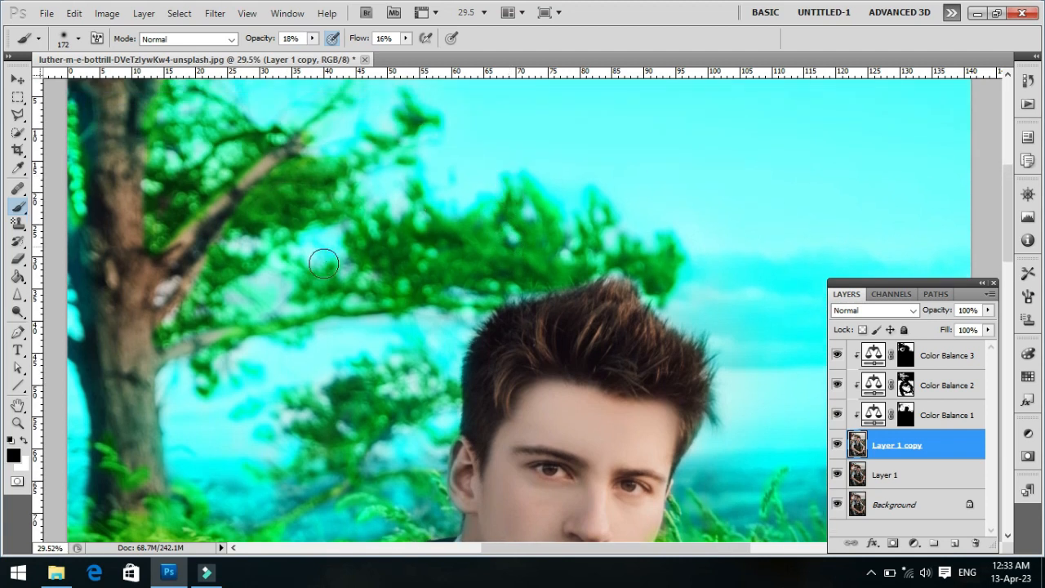
pyautogui.scroll(4, 306, 267)
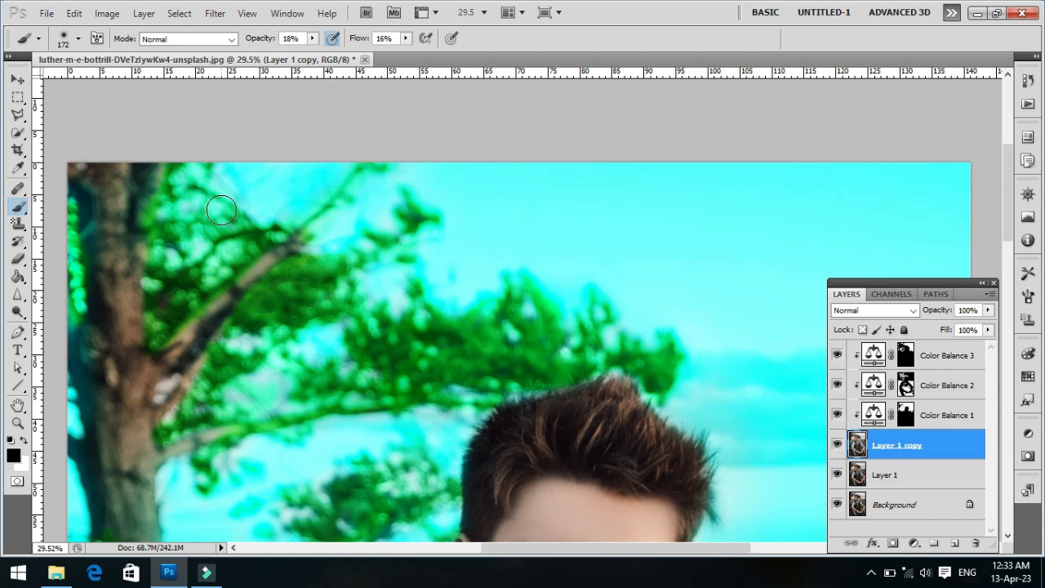
pyautogui.press('z')
pyautogui.moveTo(495, 381)
pyautogui.mouseDown()
pyautogui.moveTo(462, 389)
pyautogui.moveTo(512, 422)
pyautogui.moveTo(457, 360)
pyautogui.moveTo(474, 382)
pyautogui.mouseUp()
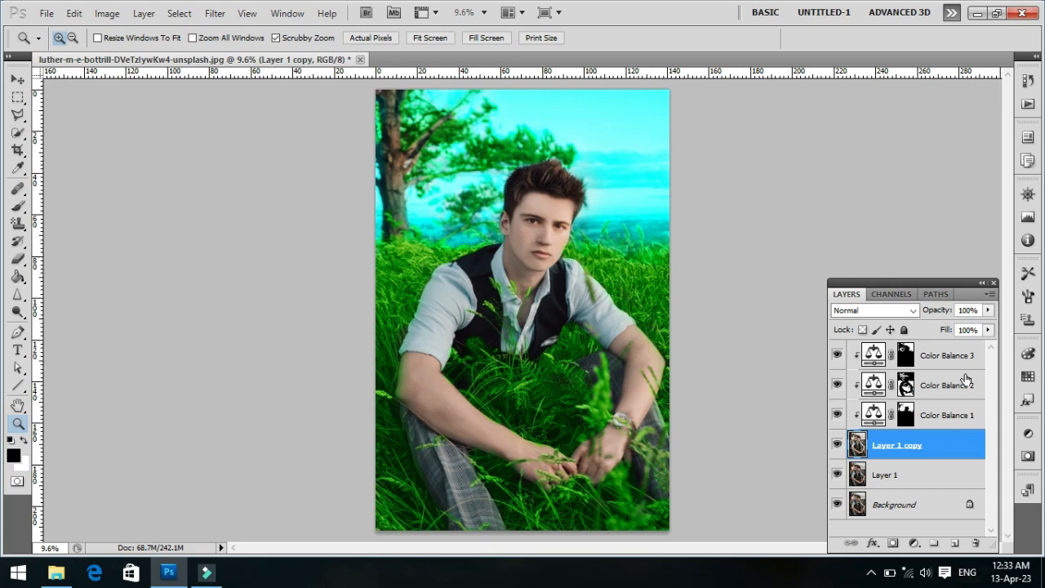
pyautogui.click(938, 414)
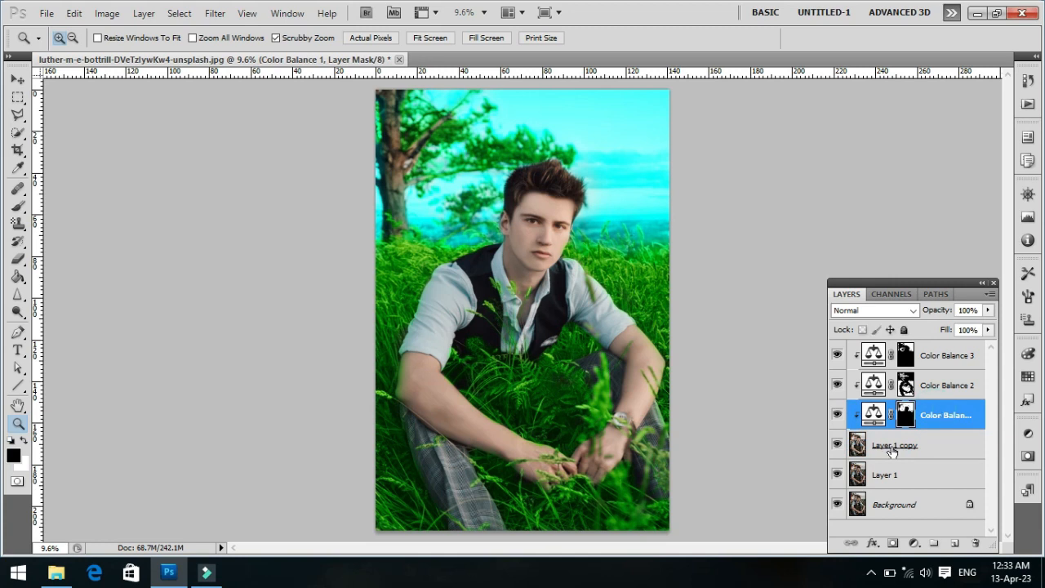
pyautogui.click(960, 545)
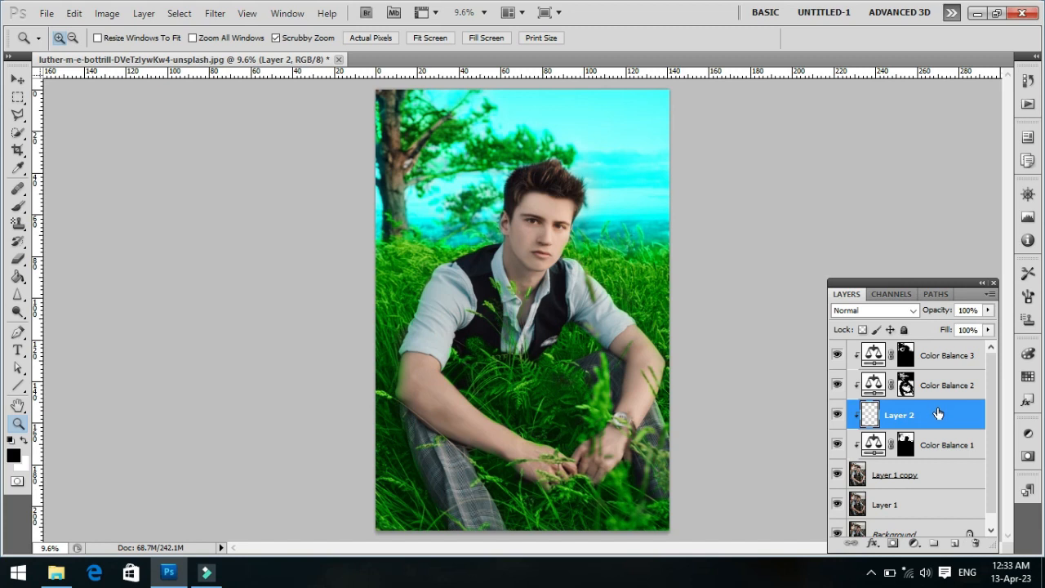
pyautogui.hotkey('ctrl', 'z')
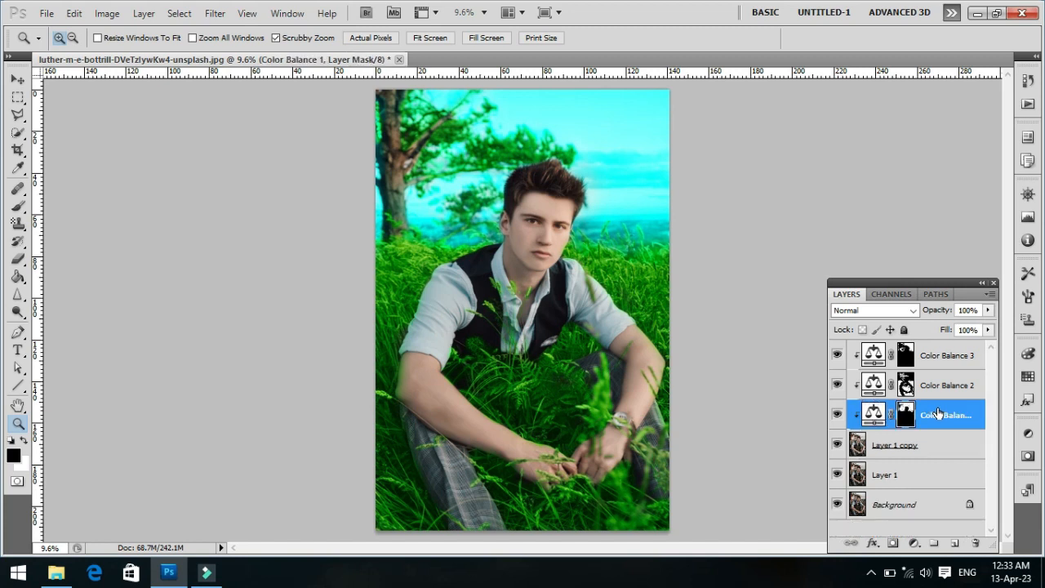
# - Create a layer group, move the three Color Balance layers and Layer 1 copy into it, and collapse it
pyautogui.click(934, 544)
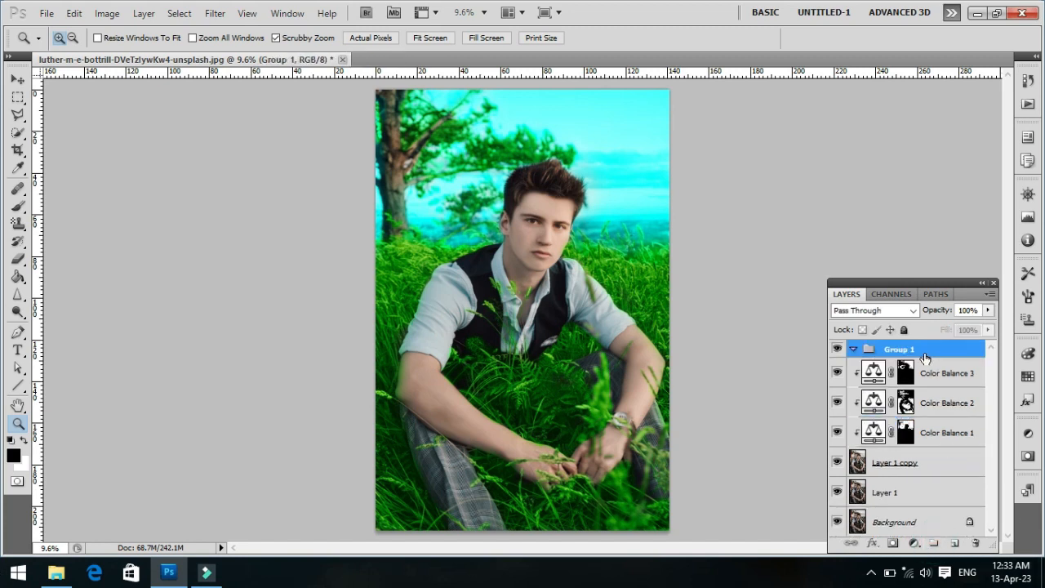
pyautogui.click(854, 350)
pyautogui.moveTo(929, 375); pyautogui.dragTo(928, 352)
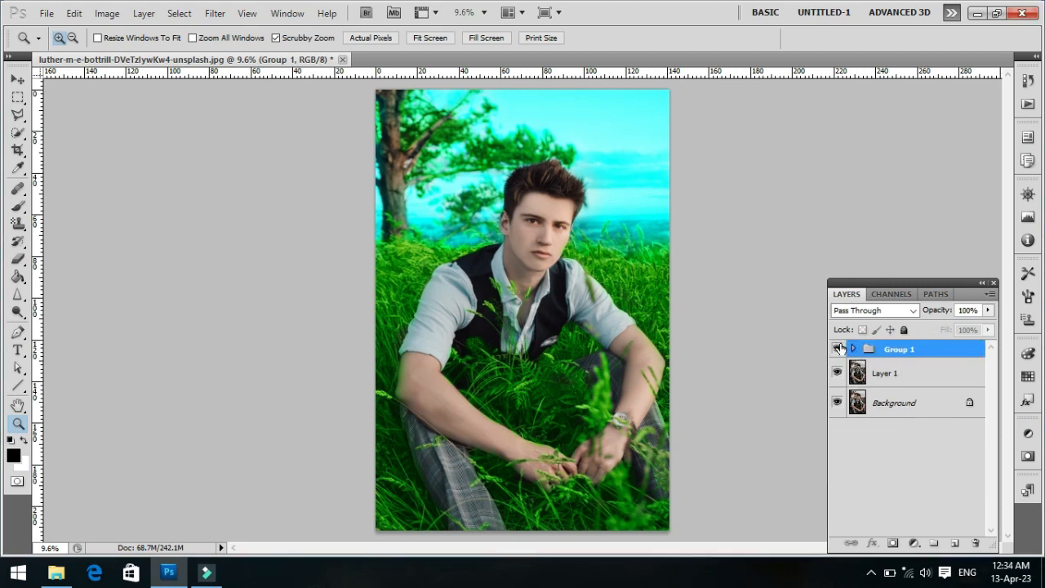
# - Compare the portrait before and after the edit by repeatedly hiding and showing the group
pyautogui.click(838, 349)
pyautogui.click(837, 350)
pyautogui.click(837, 350)
pyautogui.click(837, 350)
pyautogui.click(837, 350)
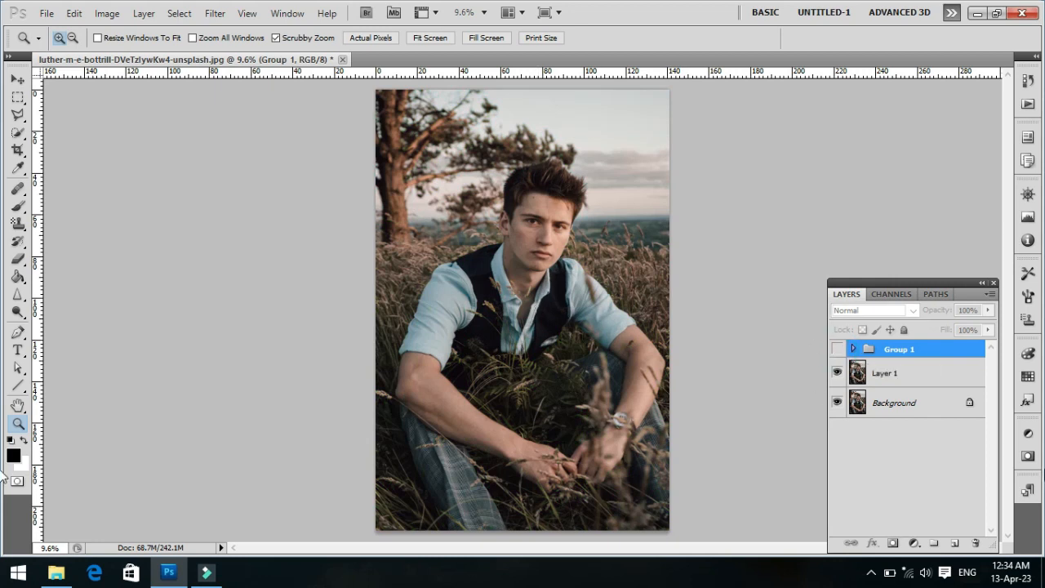
pyautogui.click(837, 351)
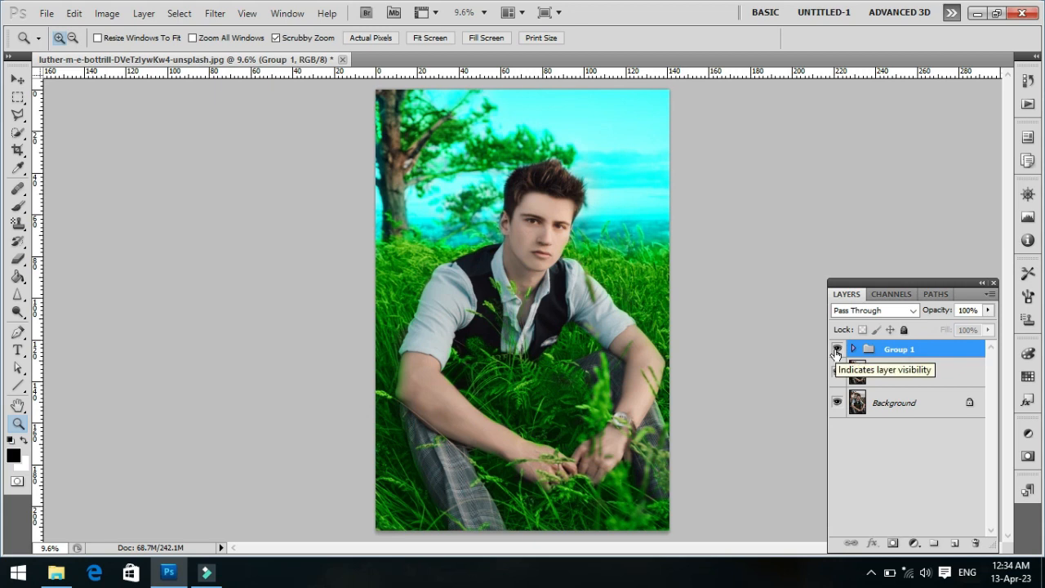
# - Minimize the Photoshop window and refresh the Windows desktop
pyautogui.click(980, 13)
pyautogui.rightClick(630, 184)
pyautogui.click(677, 230)
pyautogui.rightClick(678, 235)
pyautogui.click(703, 276)
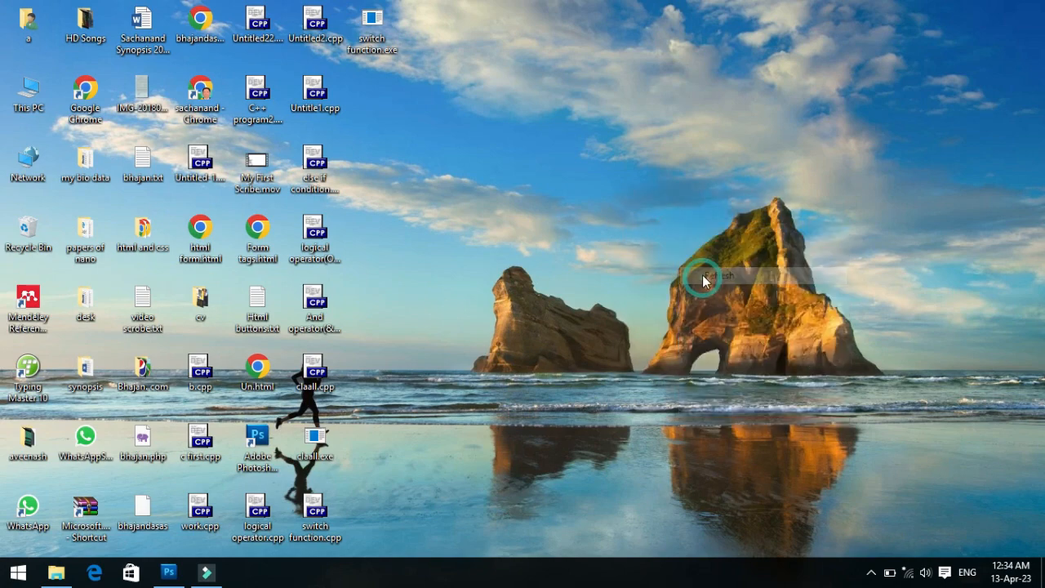